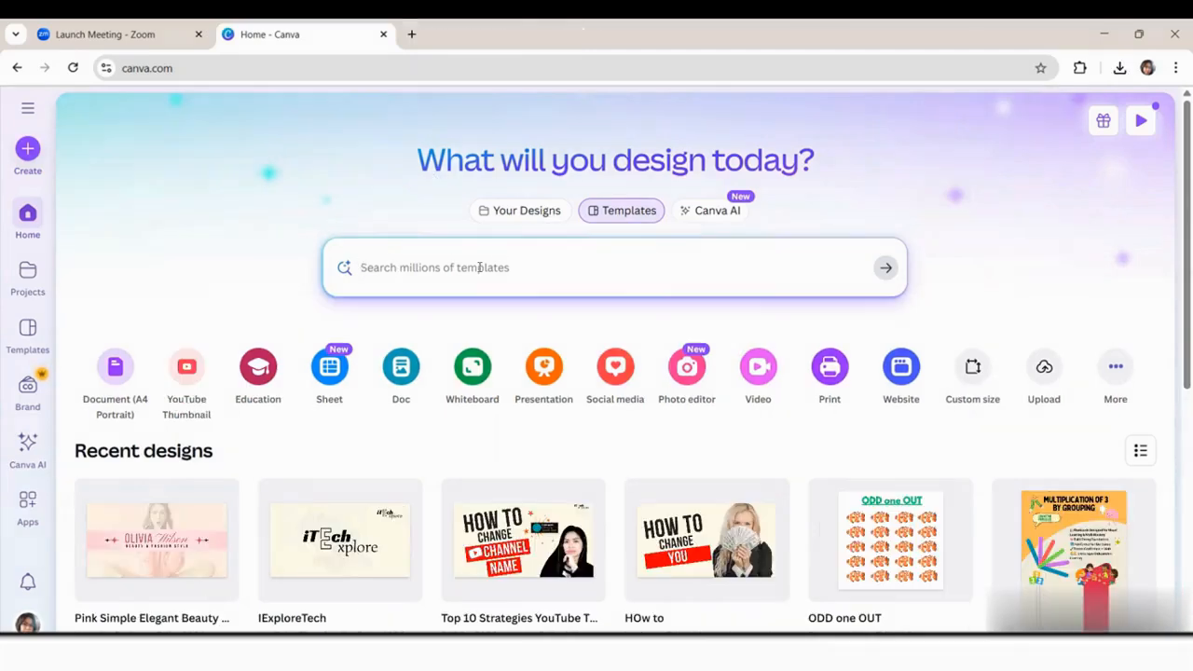
Search the design templates for "youtube banner"
text(you)
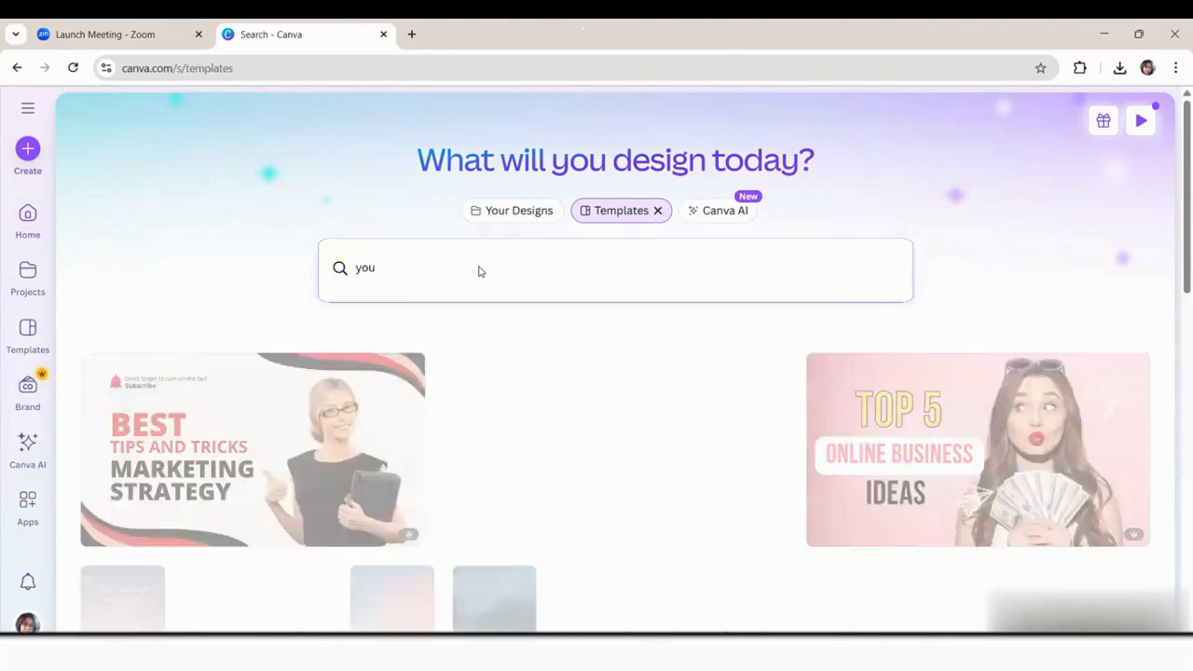
text(tube banner)
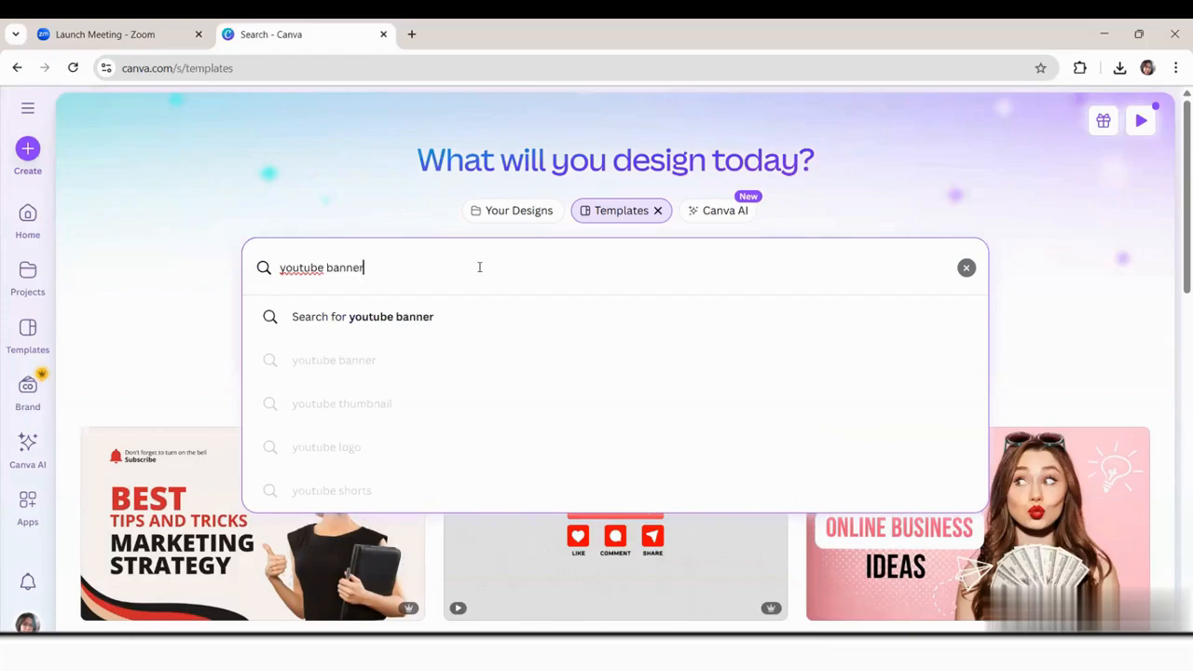
key(Return)
Look through the banner templates and create a blank YouTube Banner design
scroll(587, 433, down, 1)
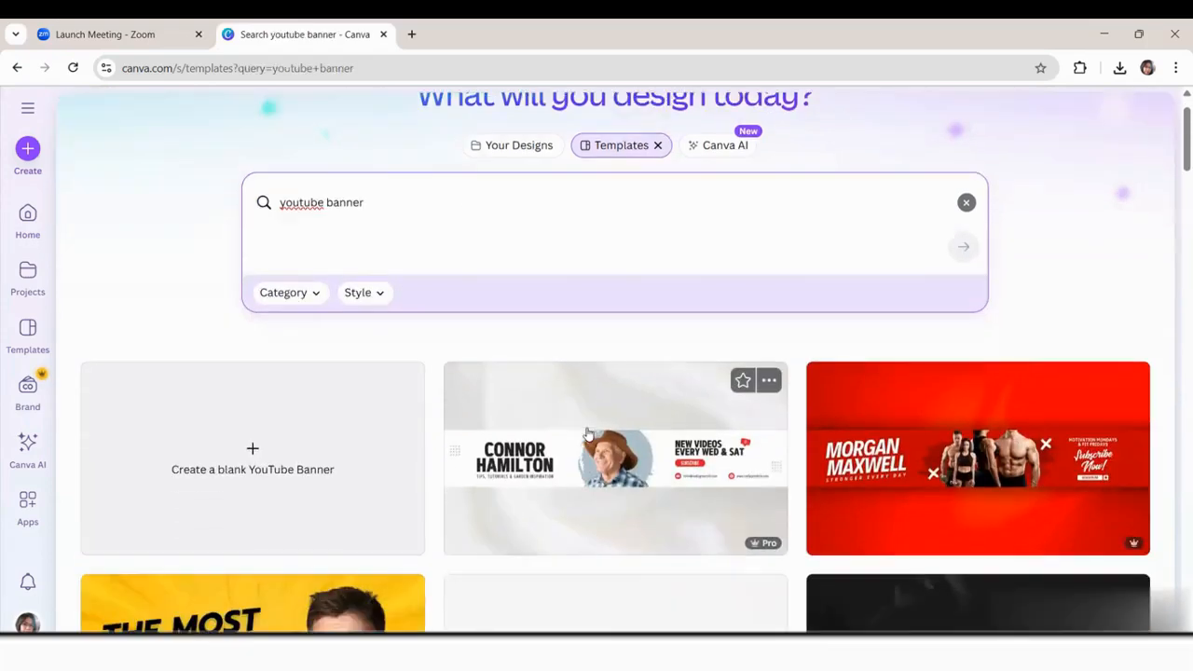
scroll(587, 433, down, 5)
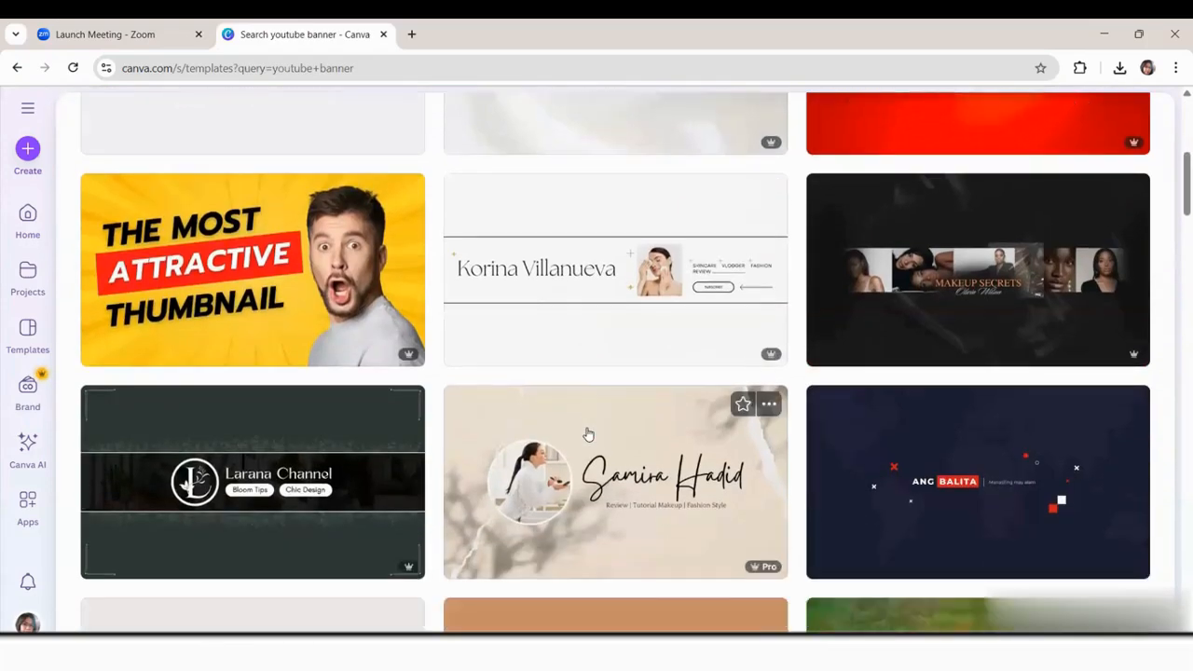
scroll(587, 435, down, 3)
scroll(560, 574, up, 5)
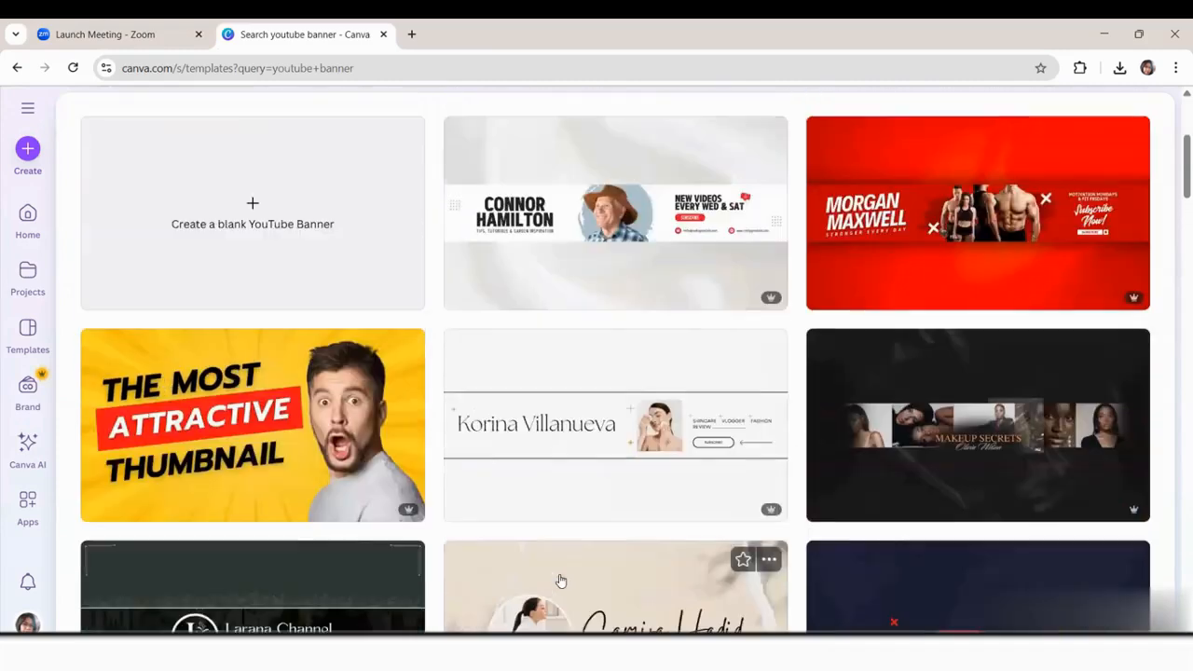
scroll(560, 565, down, 1)
scroll(559, 566, up, 2)
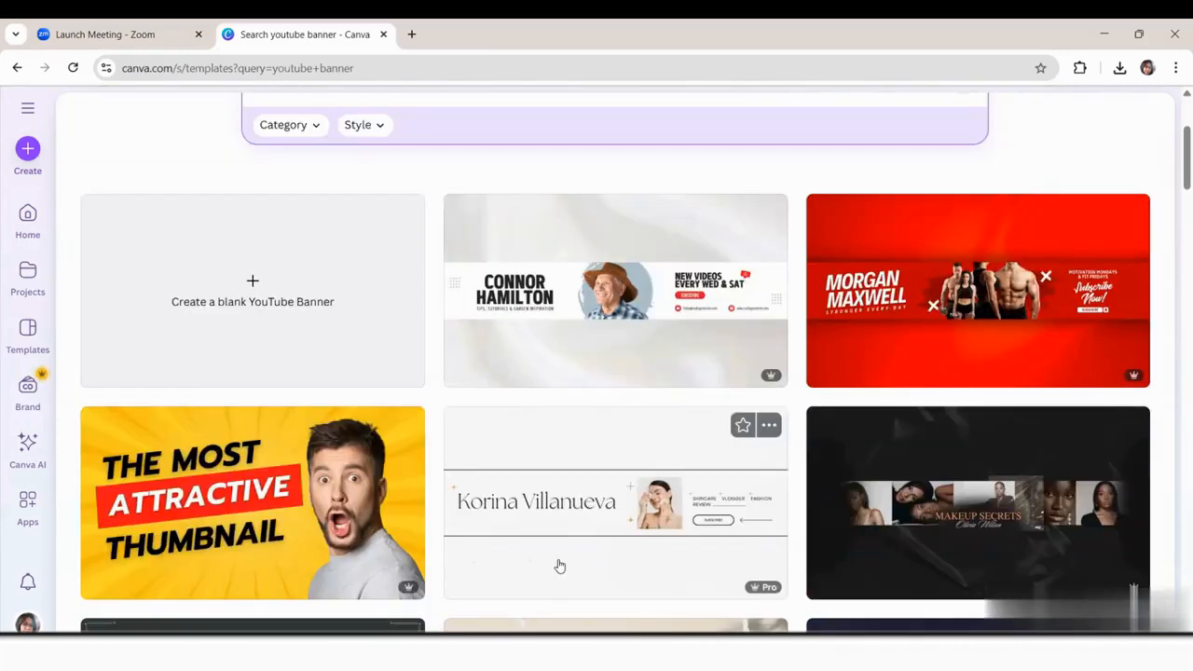
scroll(578, 575, up, 2)
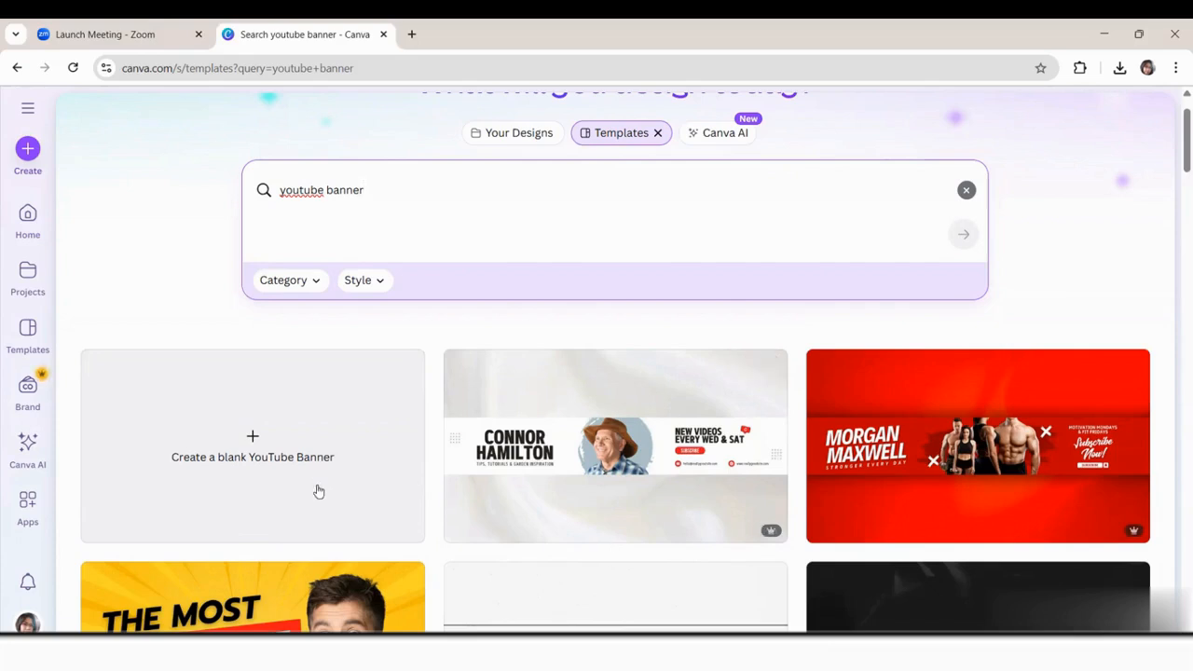
scroll(508, 521, down, 2)
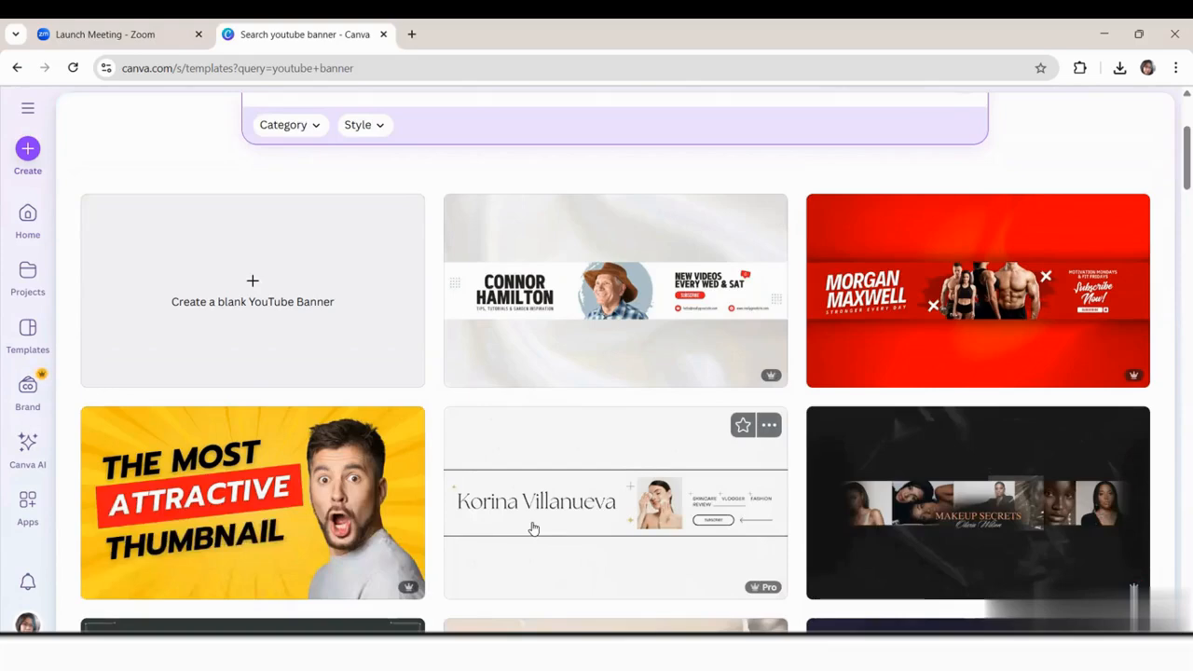
click(301, 333)
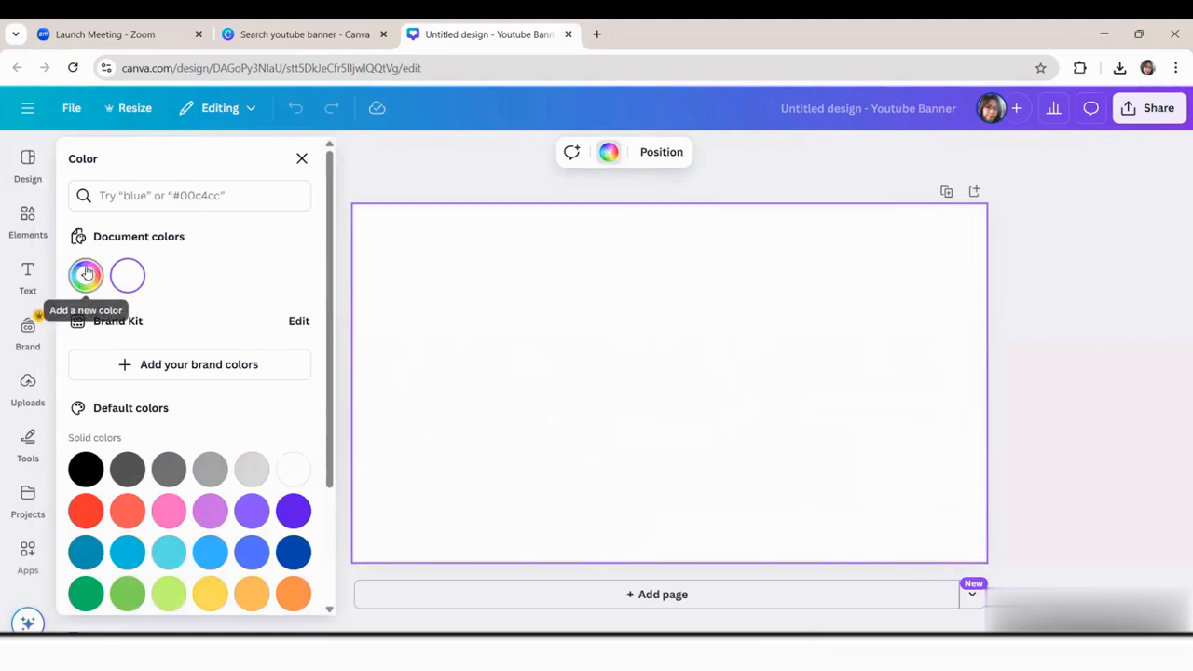
Apply the copied pale cream colour code as the page's background colour
click(87, 275)
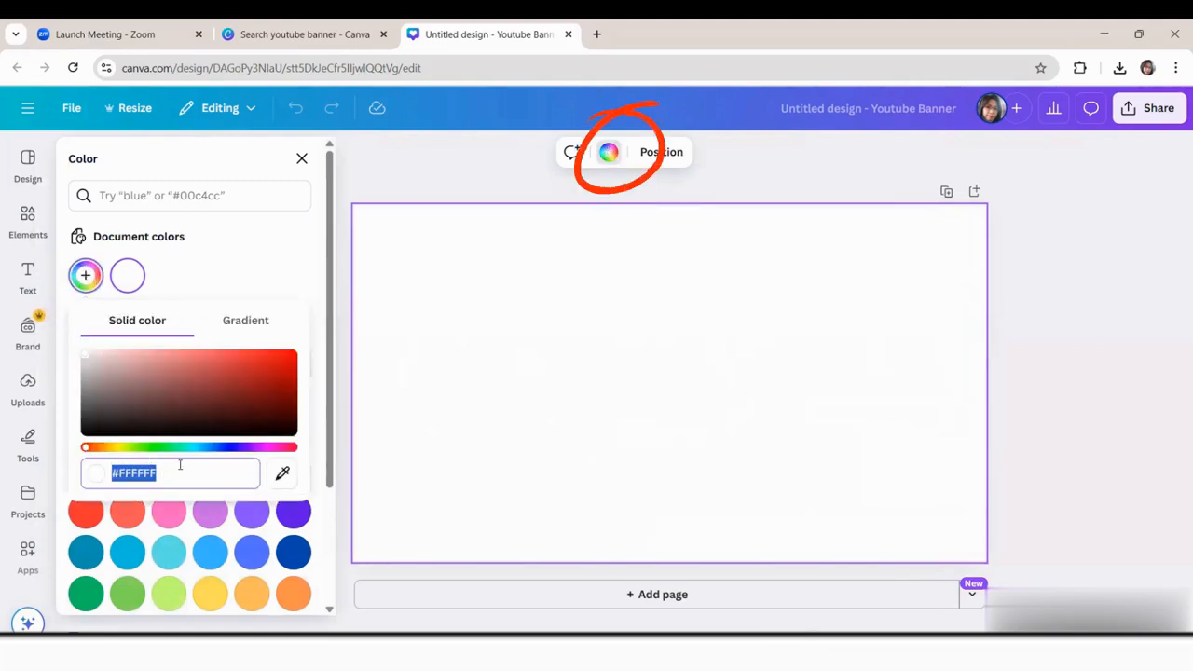
key(ctrl+v)
key(Return)
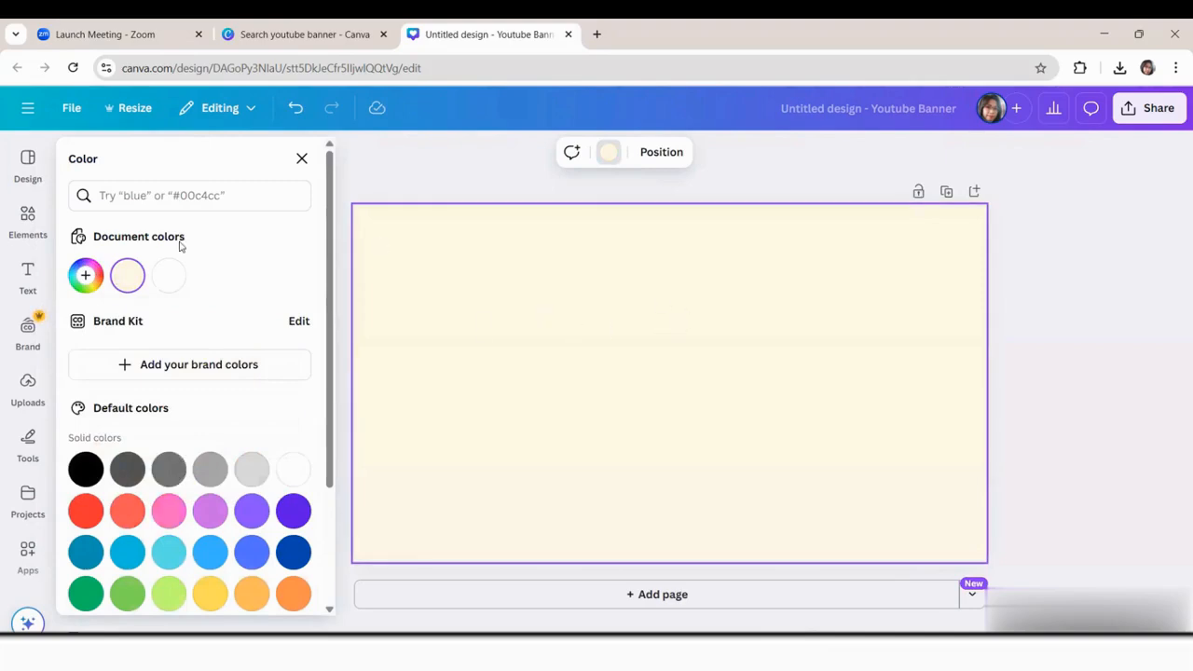
Search the elements for "computer" and add the blue isometric computer graphic with floating screens to the page
click(49, 235)
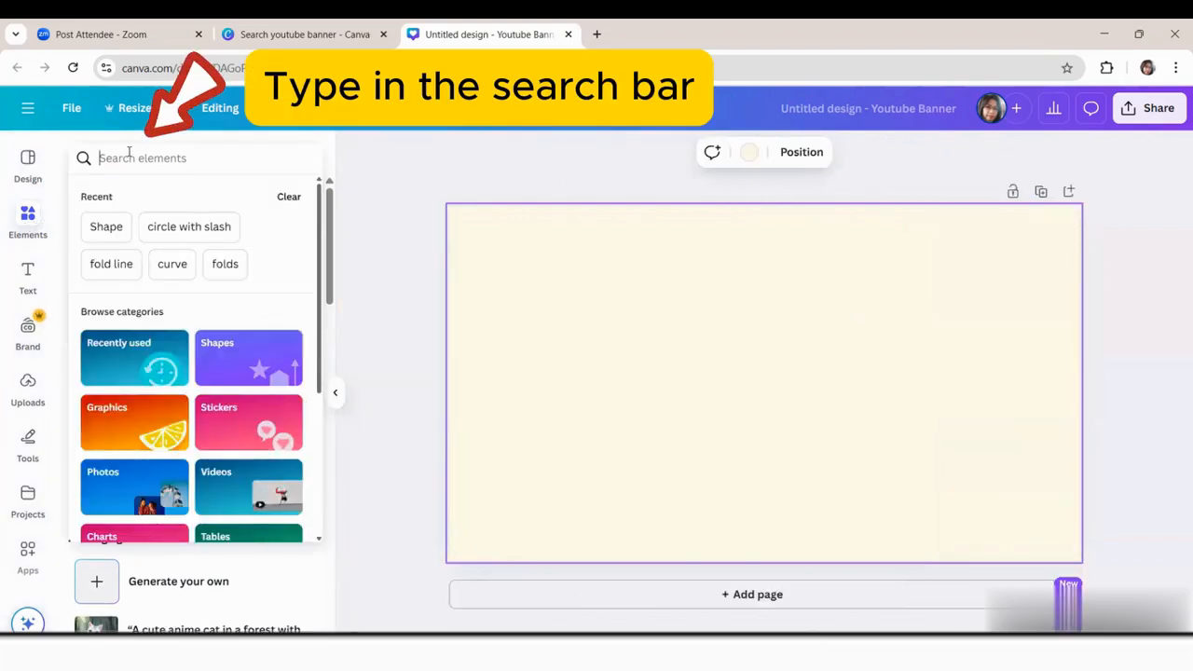
text(compute)
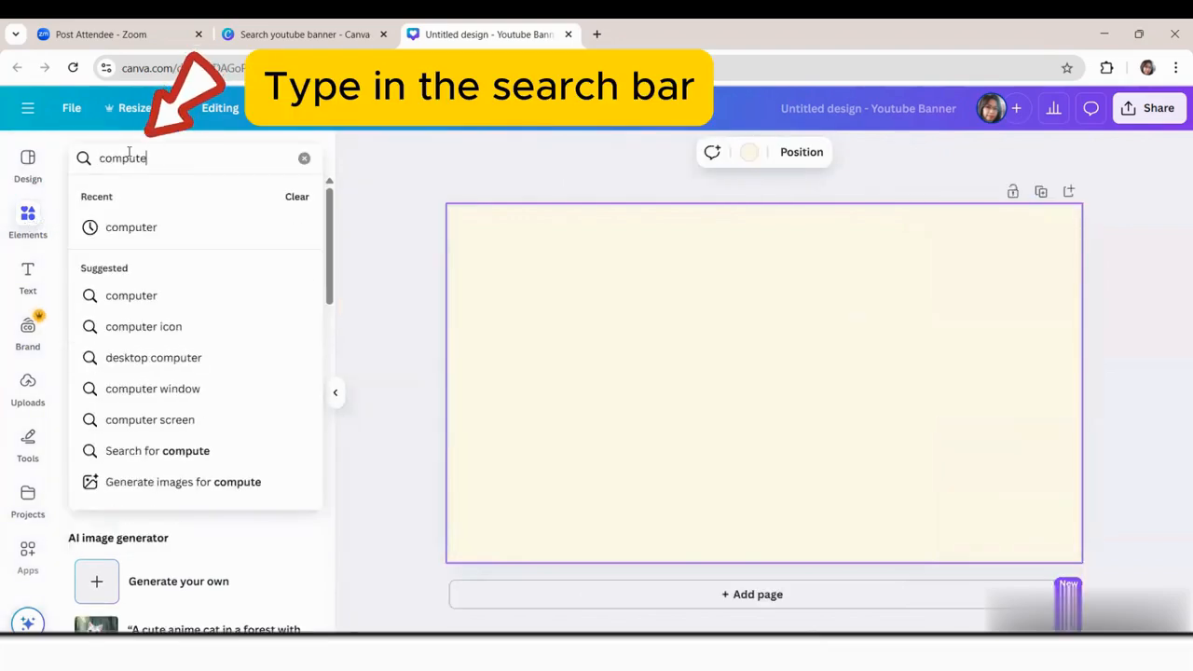
text(r)
key(Return)
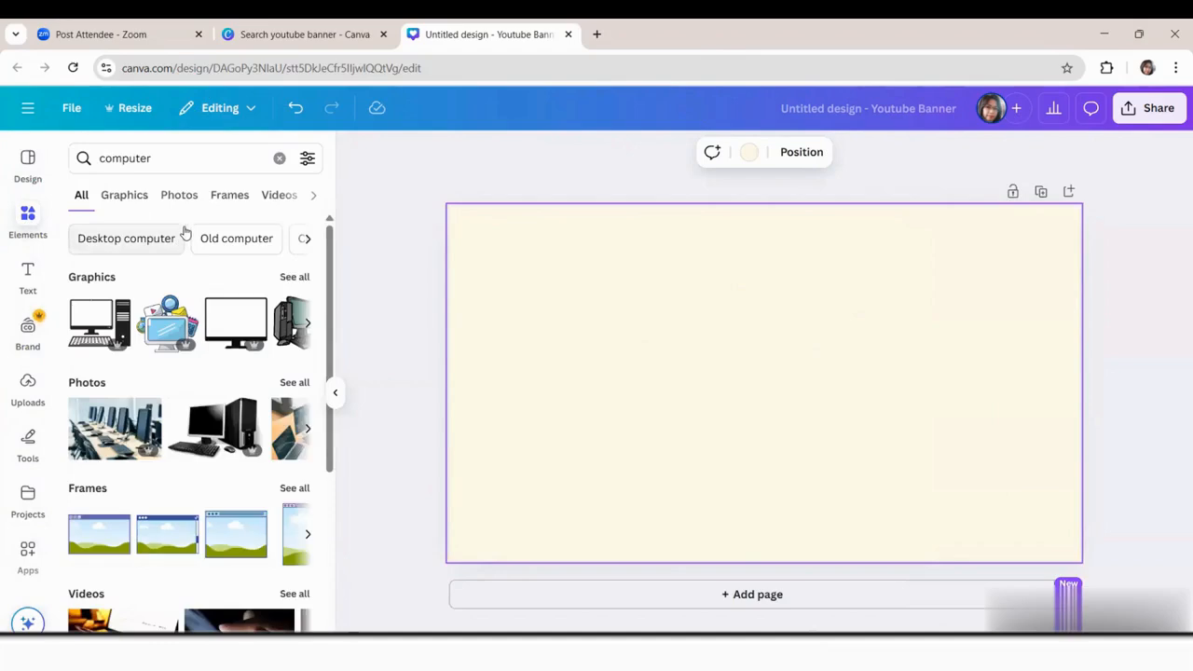
click(145, 198)
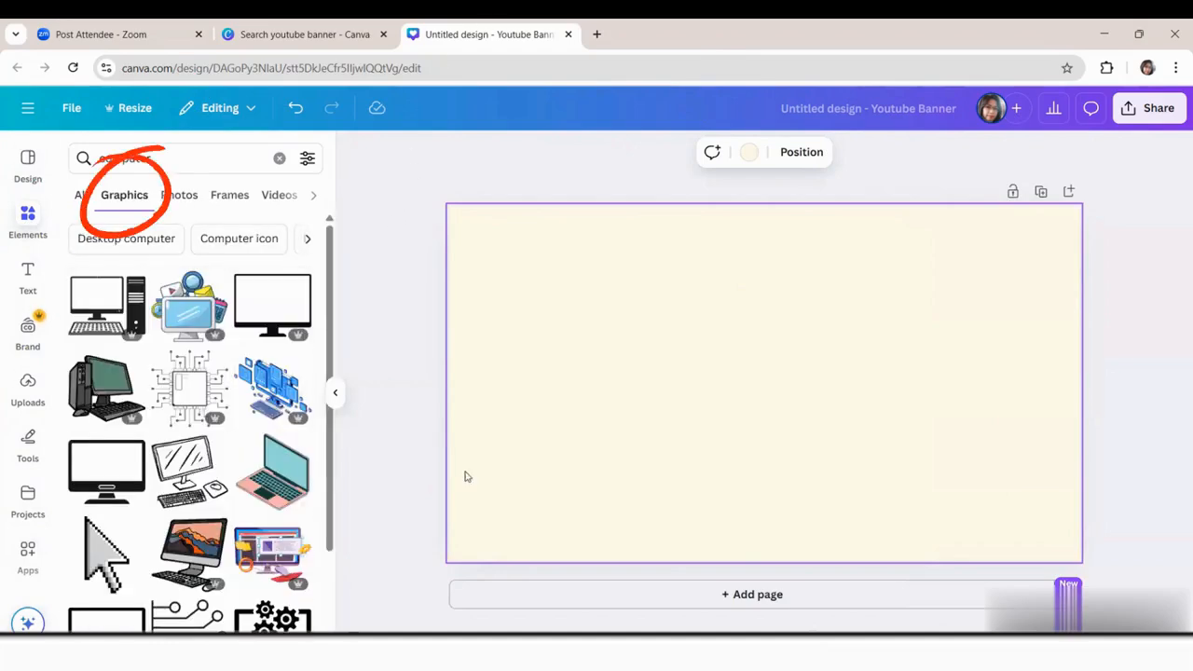
click(272, 386)
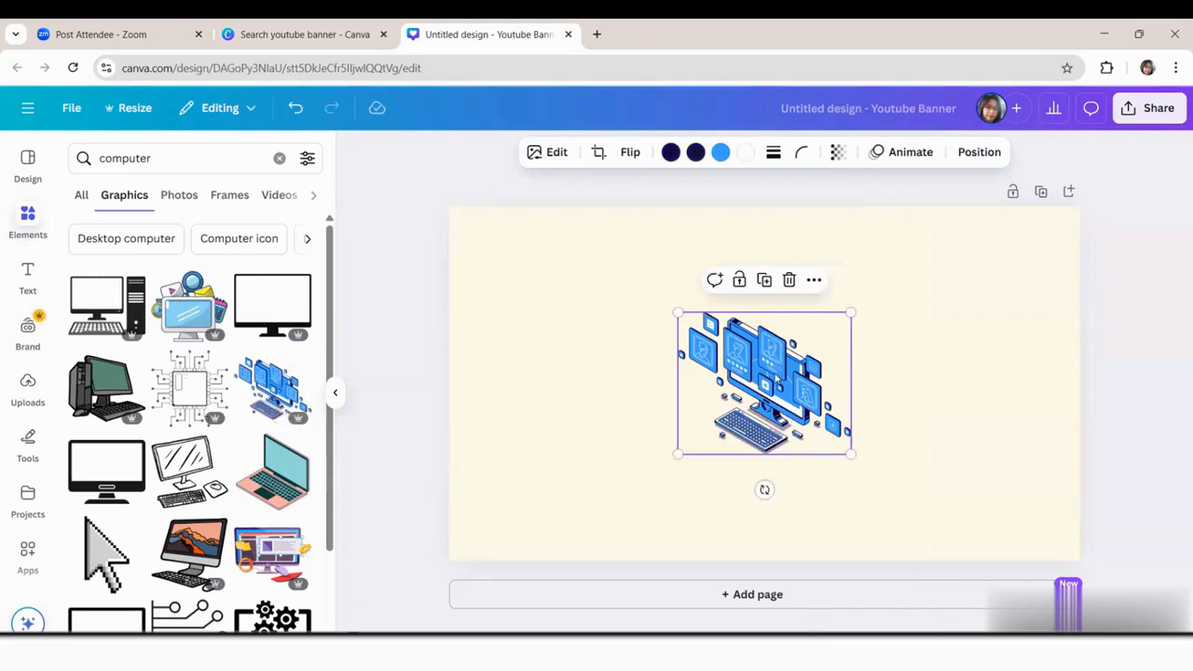
Enlarge the computer graphic to about half the page width and centre it on the page
drag(775, 380, 731, 328)
drag(807, 404, 1003, 566)
drag(914, 476, 874, 455)
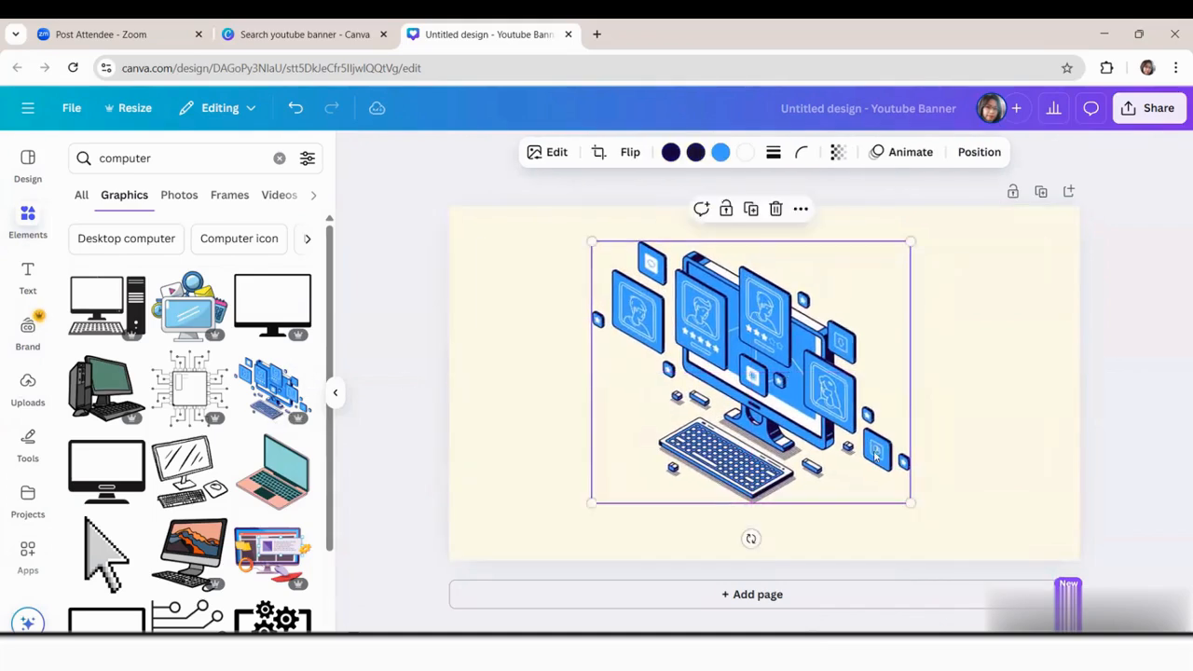
drag(913, 505, 920, 508)
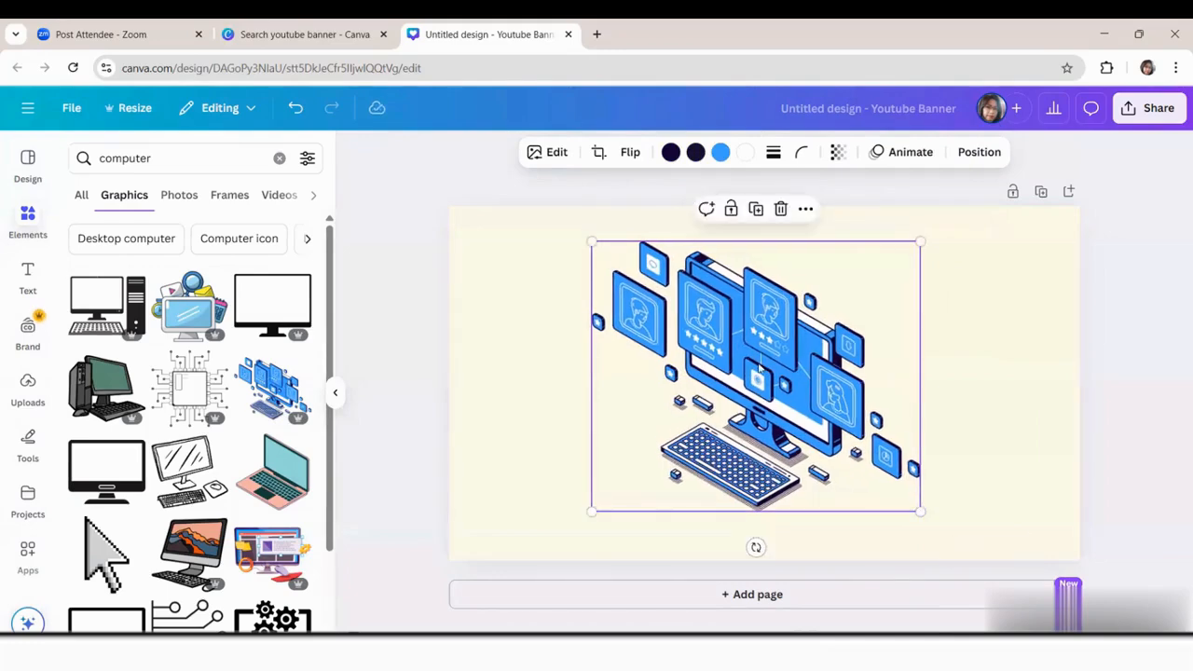
Lower the computer graphic's opacity so it becomes a faint watermark on the cream background
click(838, 152)
drag(874, 216, 766, 220)
click(1038, 336)
Enlarge the faded computer graphic to nearly the full page height and recentre it
click(787, 405)
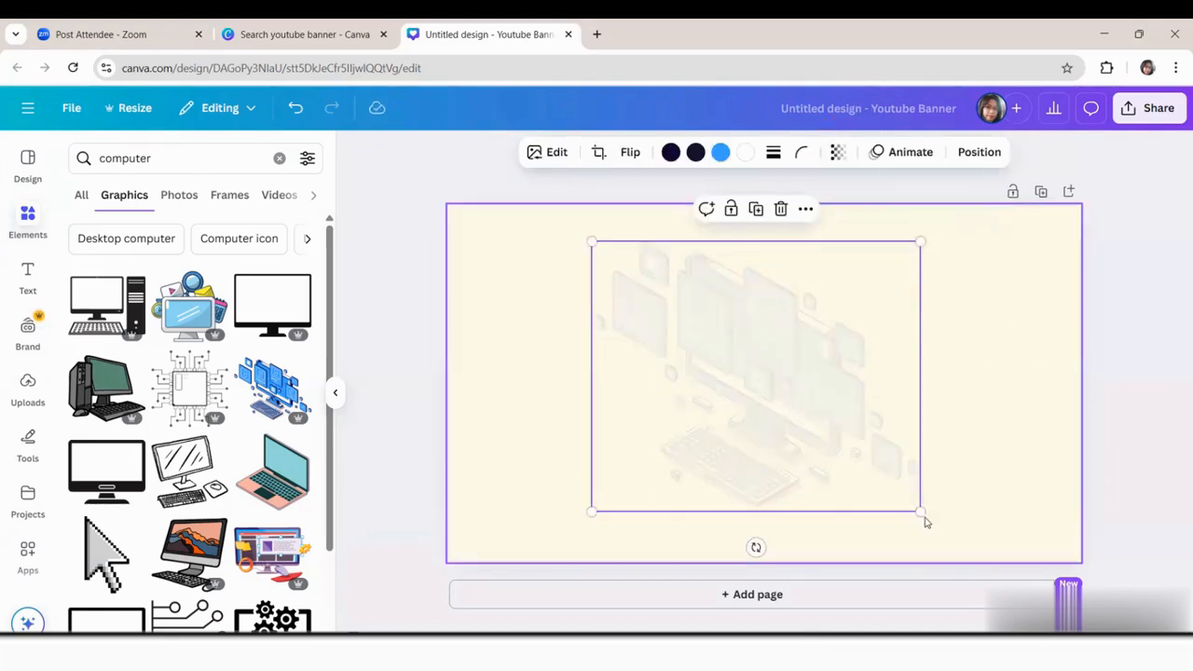
drag(921, 512, 971, 552)
drag(819, 434, 808, 421)
click(1103, 408)
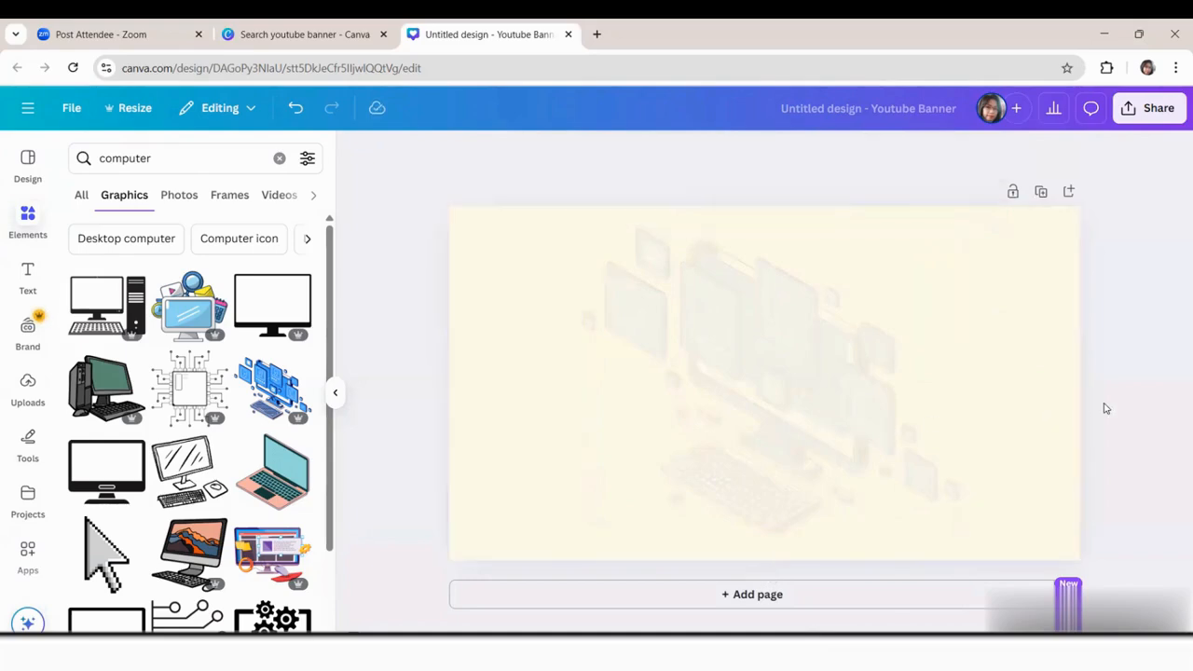
Add a square shape and turn it into a full-width pale gold #F0E1AD band across the page's middle
click(28, 215)
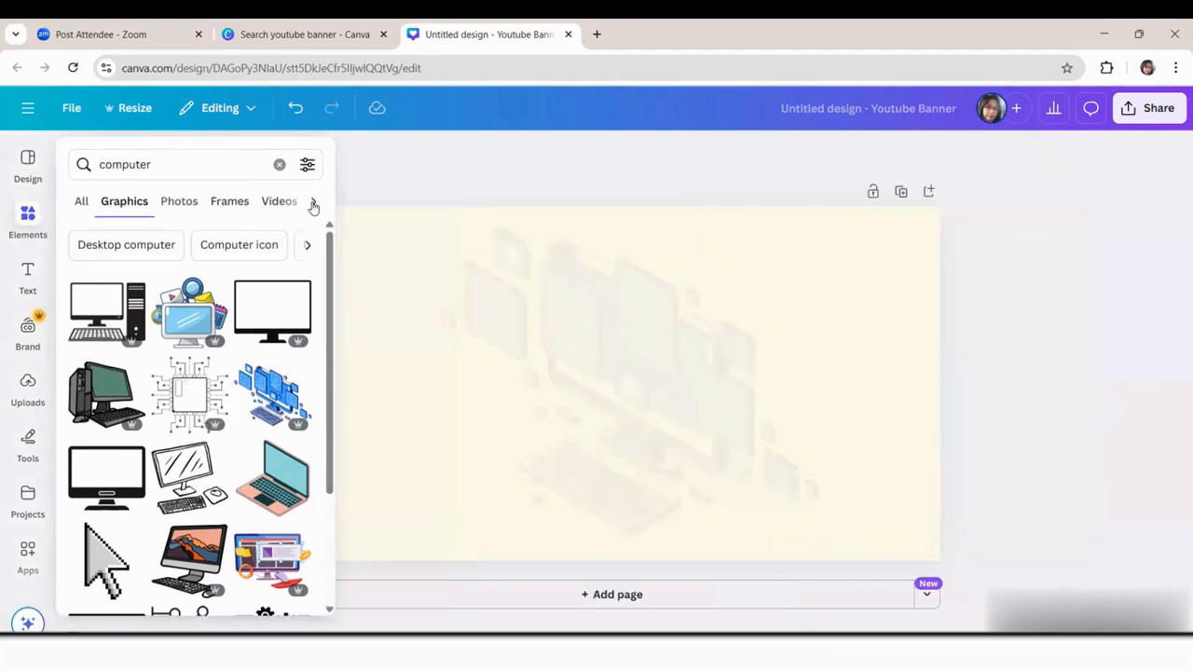
click(29, 220)
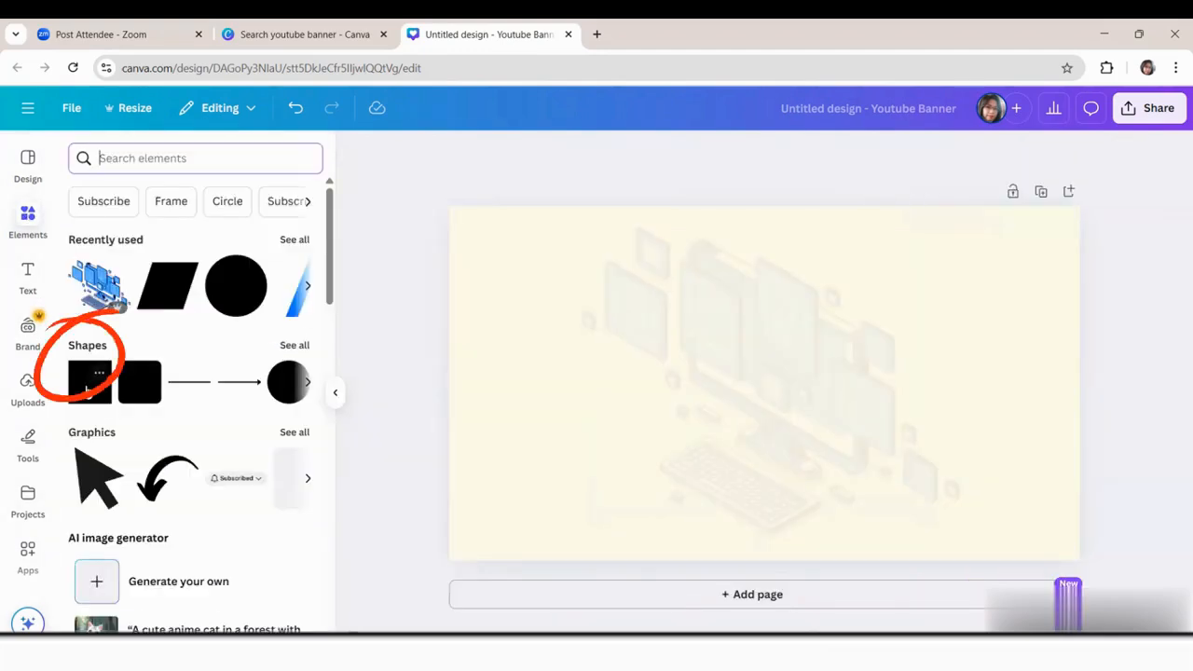
click(91, 382)
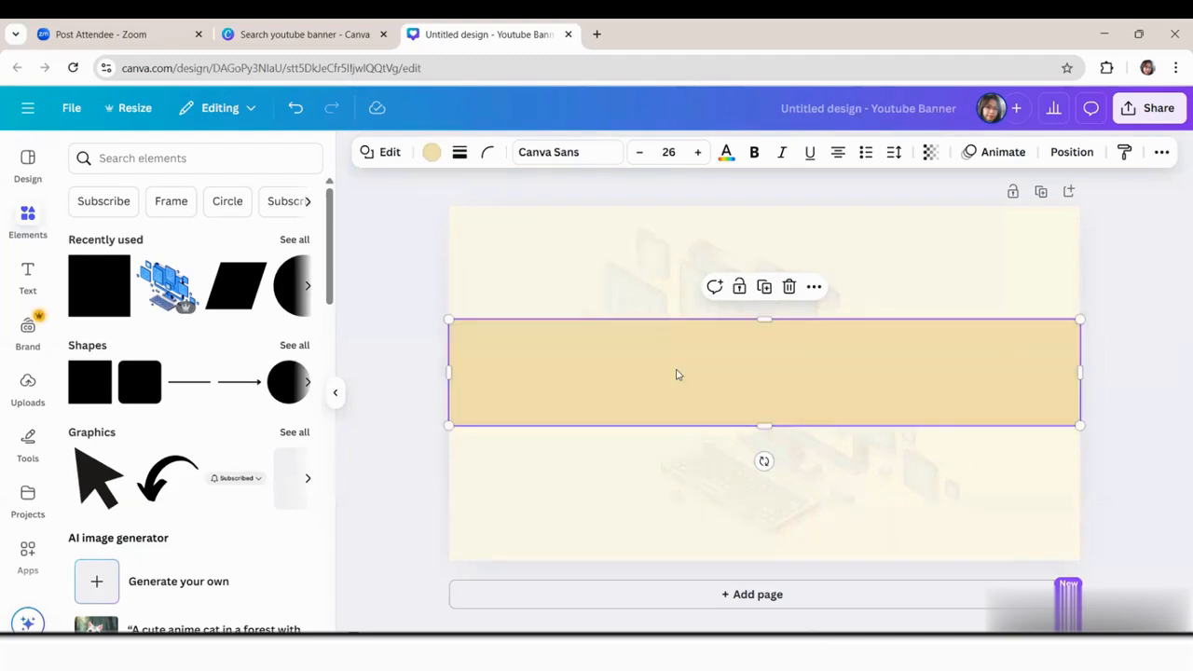
Layer a slimmer copy of the band on top, with a gradient fill from #F0E1AD at the ends to pale cream at the centre
drag(677, 374, 711, 388)
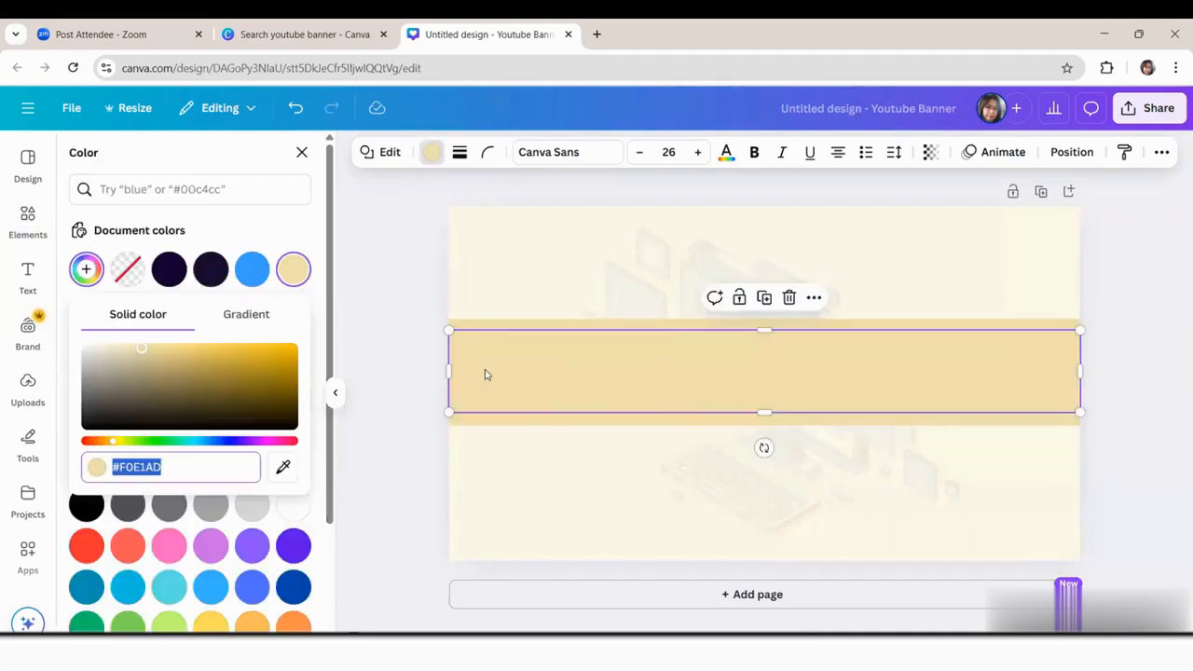
click(248, 315)
click(145, 399)
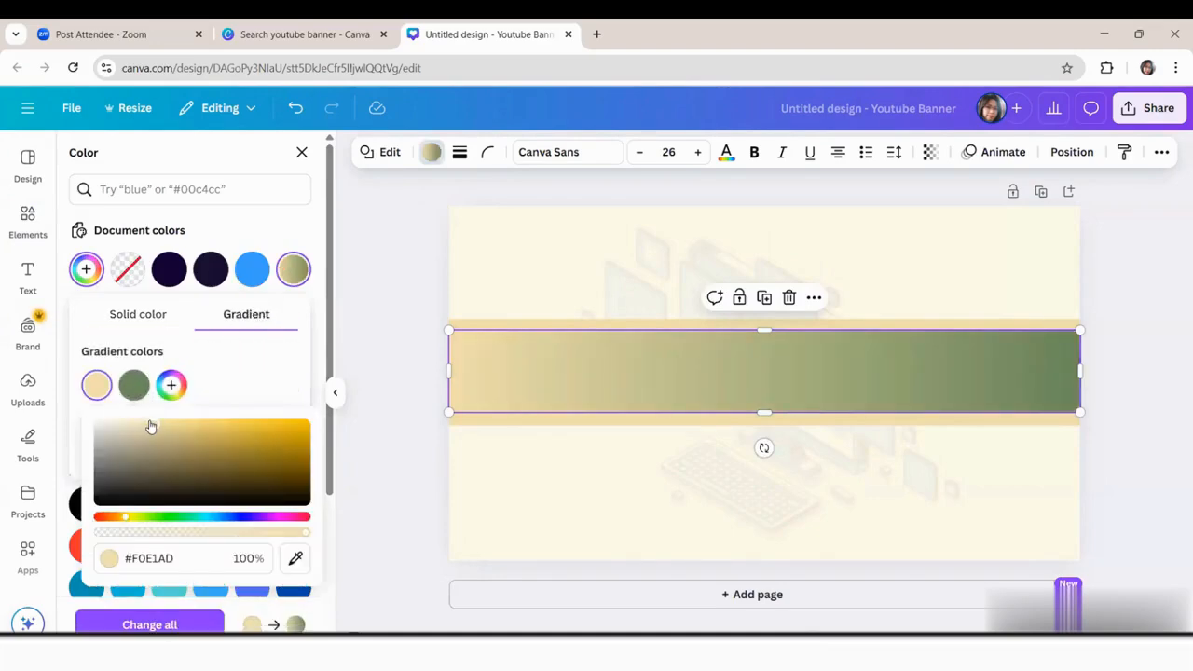
click(135, 388)
click(172, 386)
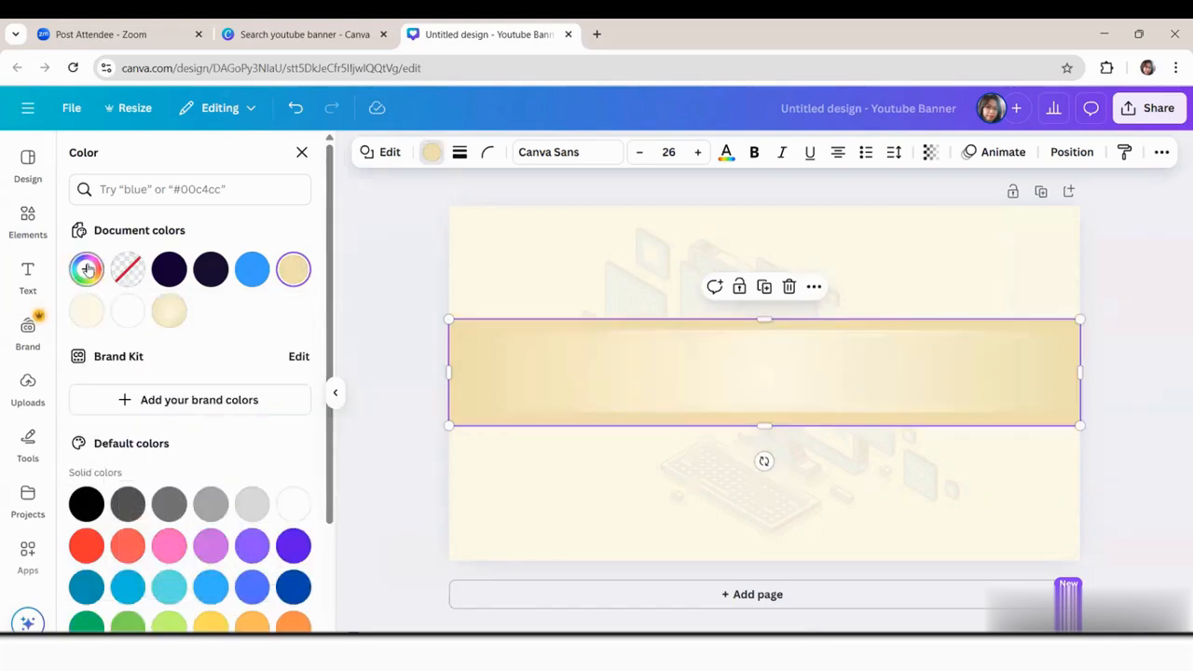
Set the colour of the taller band behind the gradient to #EBD588
click(87, 269)
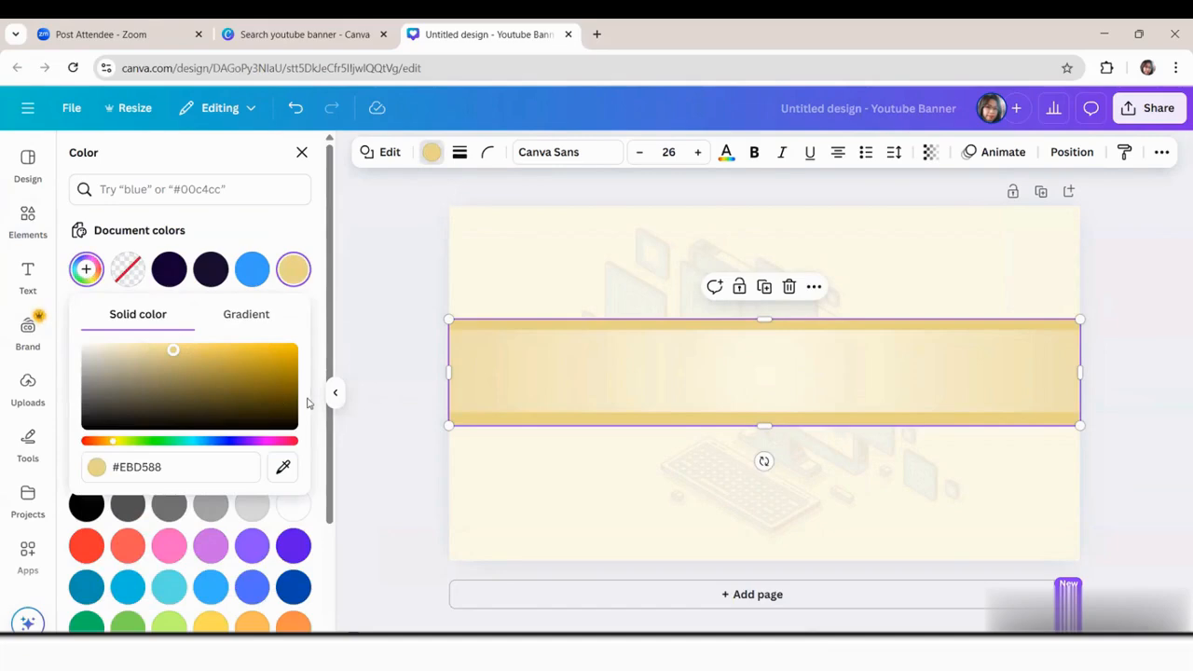
click(363, 329)
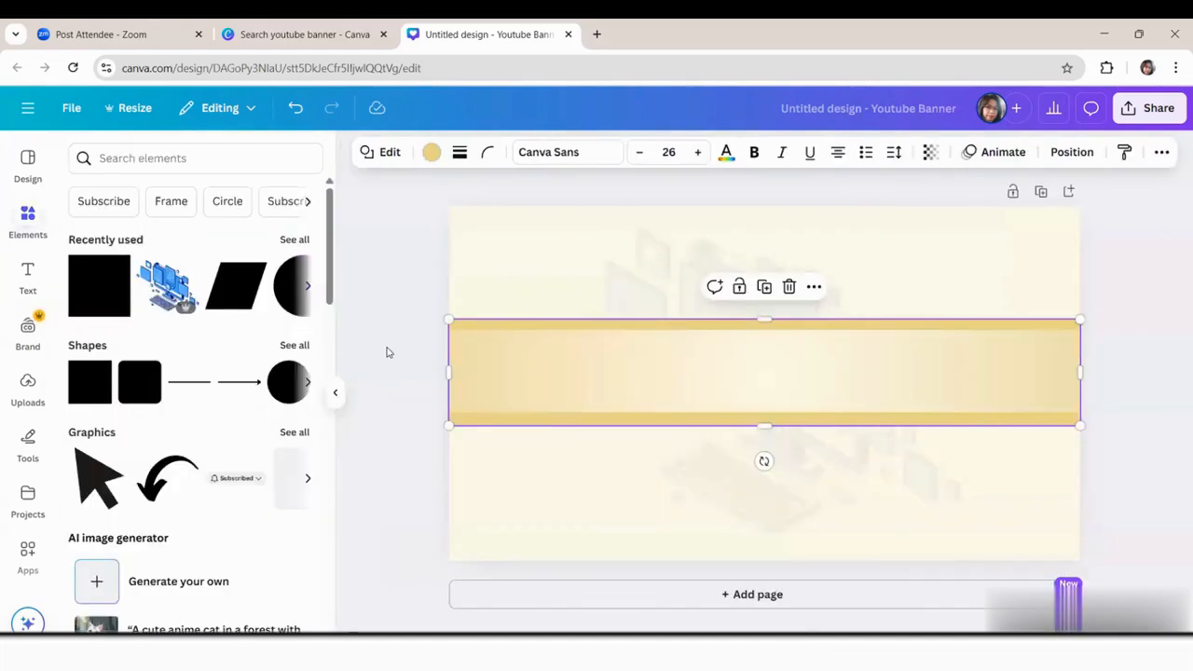
click(1132, 320)
Search the elements for "slash line"
click(170, 200)
click(162, 165)
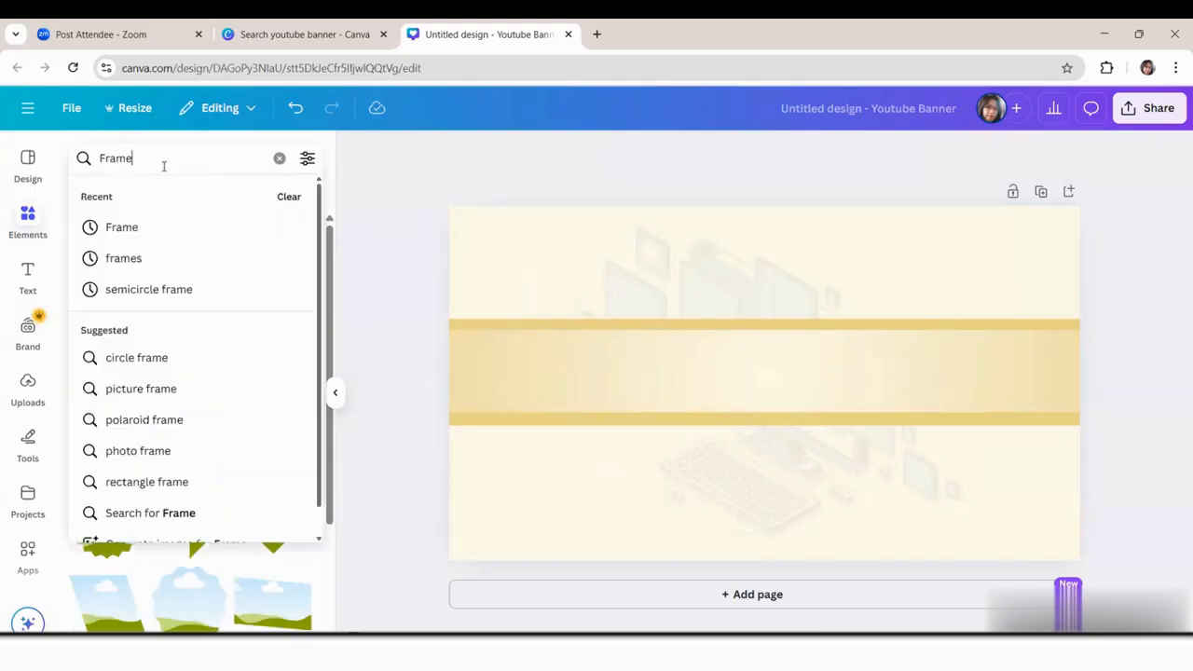
drag(162, 165, 84, 163)
text(slash)
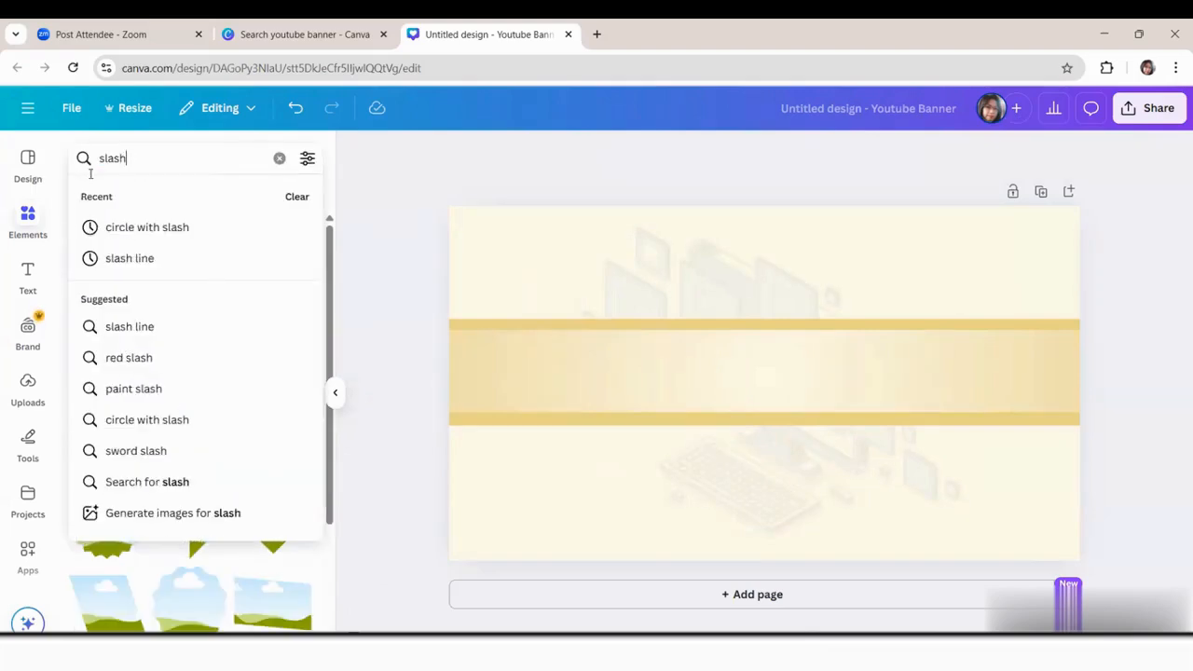
text( line)
key(Return)
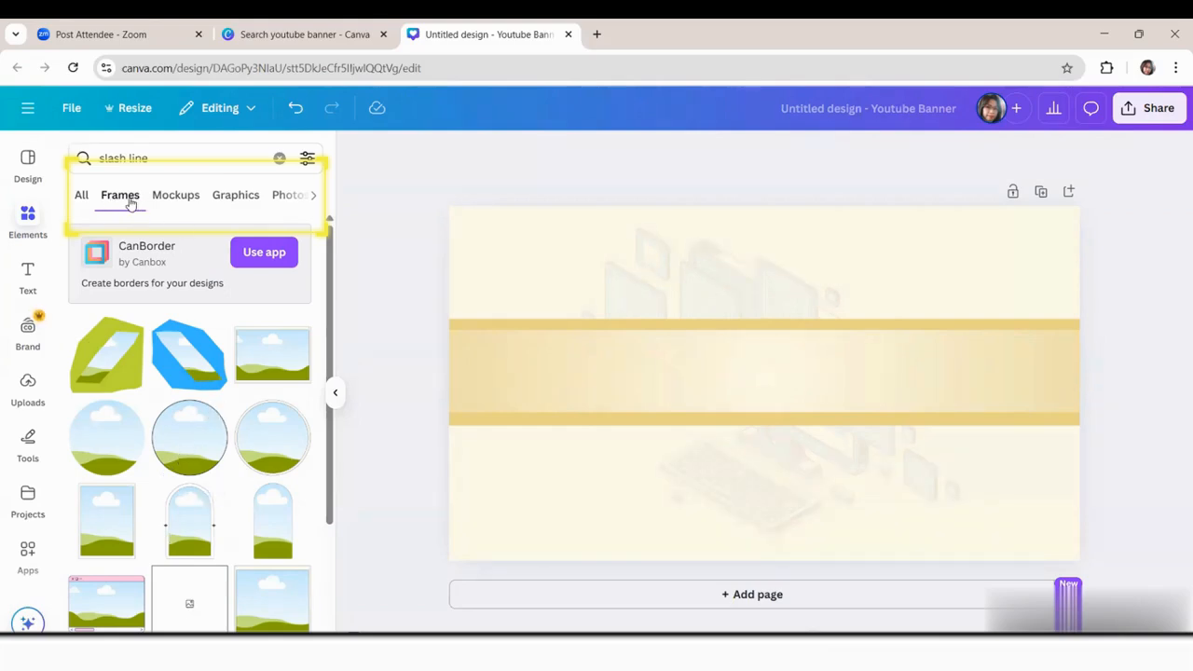
Limit the results to graphics and add the bar of thick black diagonal stripes to the page
click(236, 198)
scroll(165, 439, down, 5)
scroll(164, 441, down, 1)
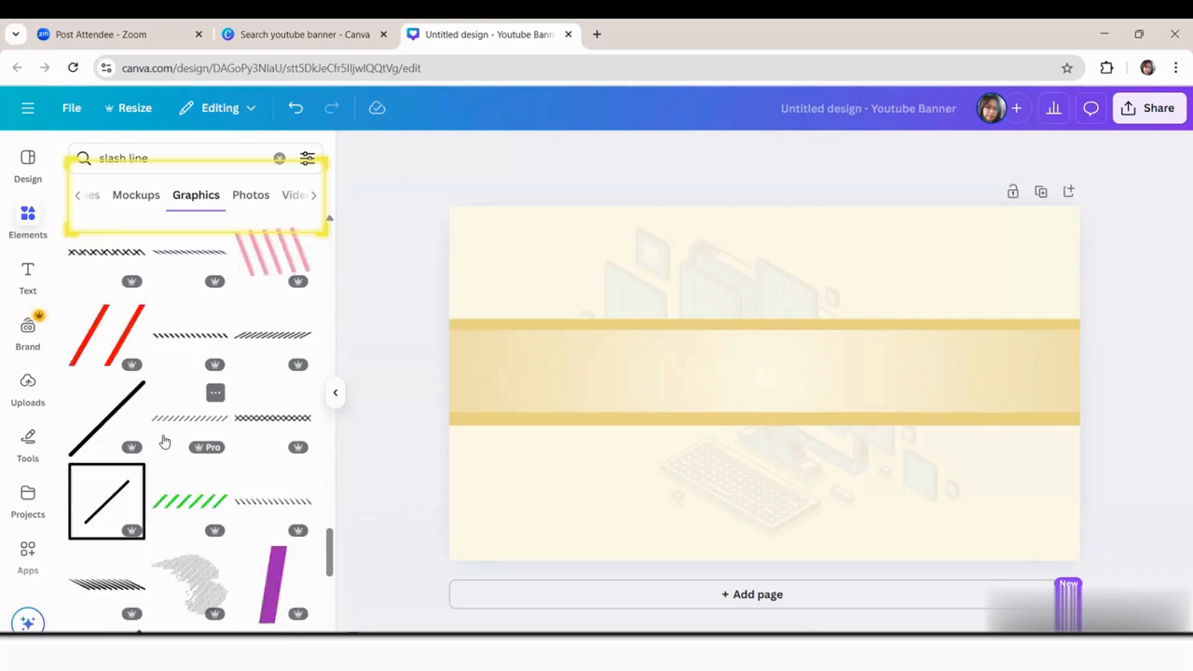
scroll(163, 441, down, 8)
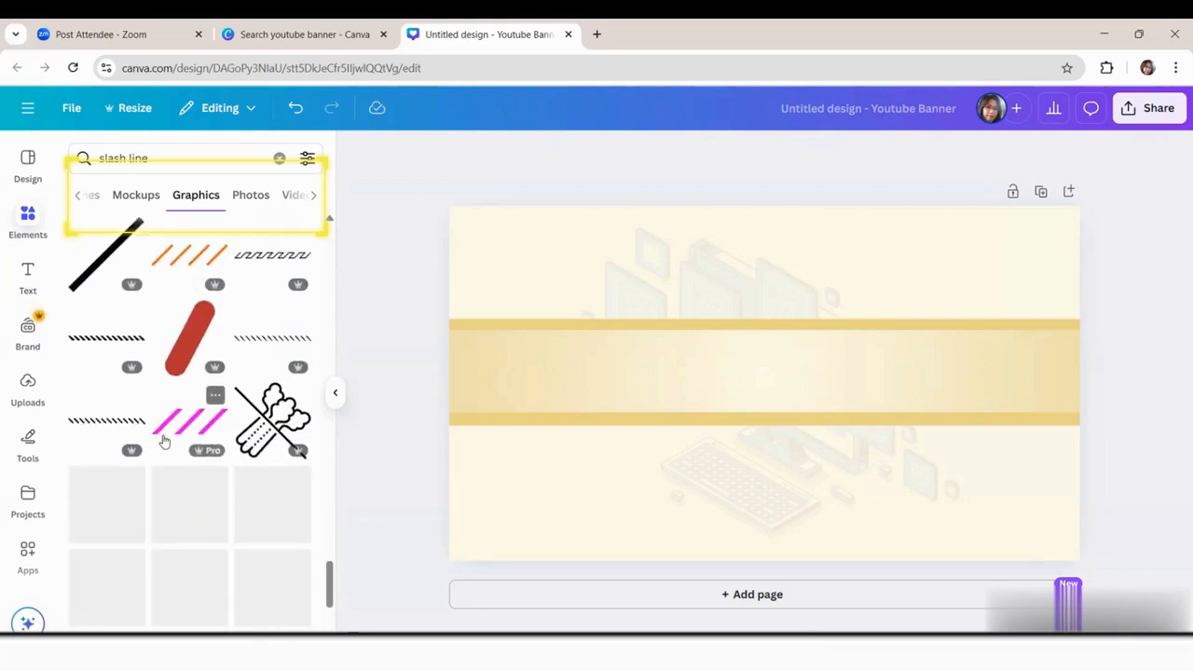
scroll(163, 440, down, 3)
click(272, 373)
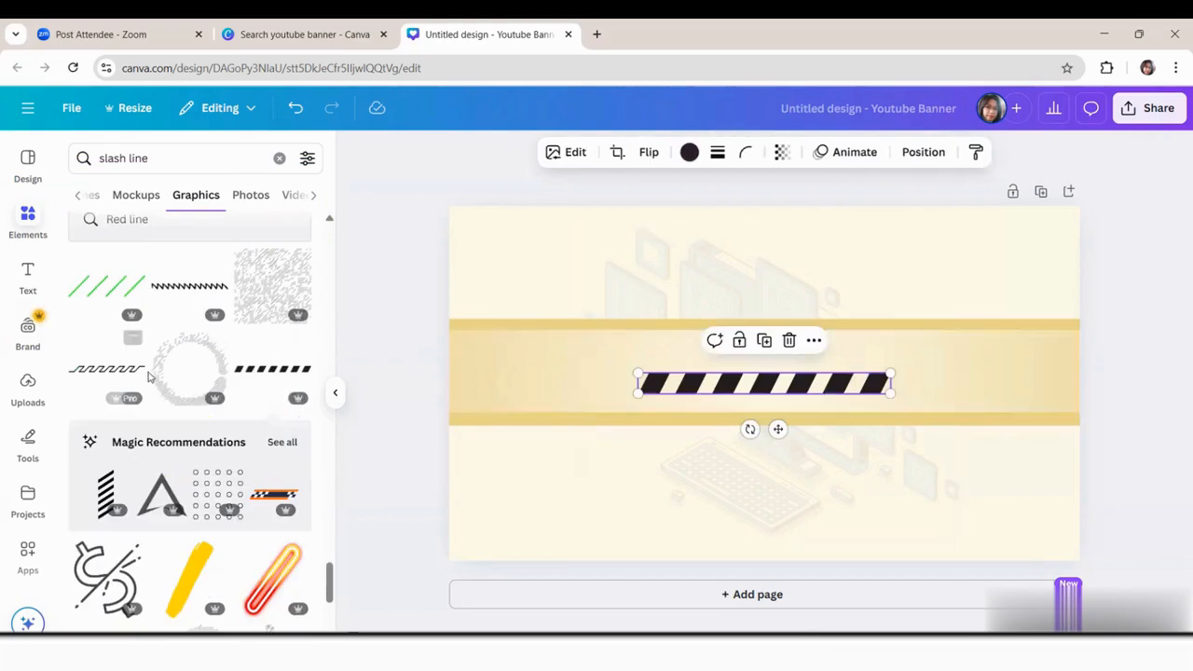
Shrink the striped bar and place it over the gold upper border at the band's left end
scroll(148, 375, up, 2)
scroll(203, 326, up, 1)
scroll(202, 334, down, 1)
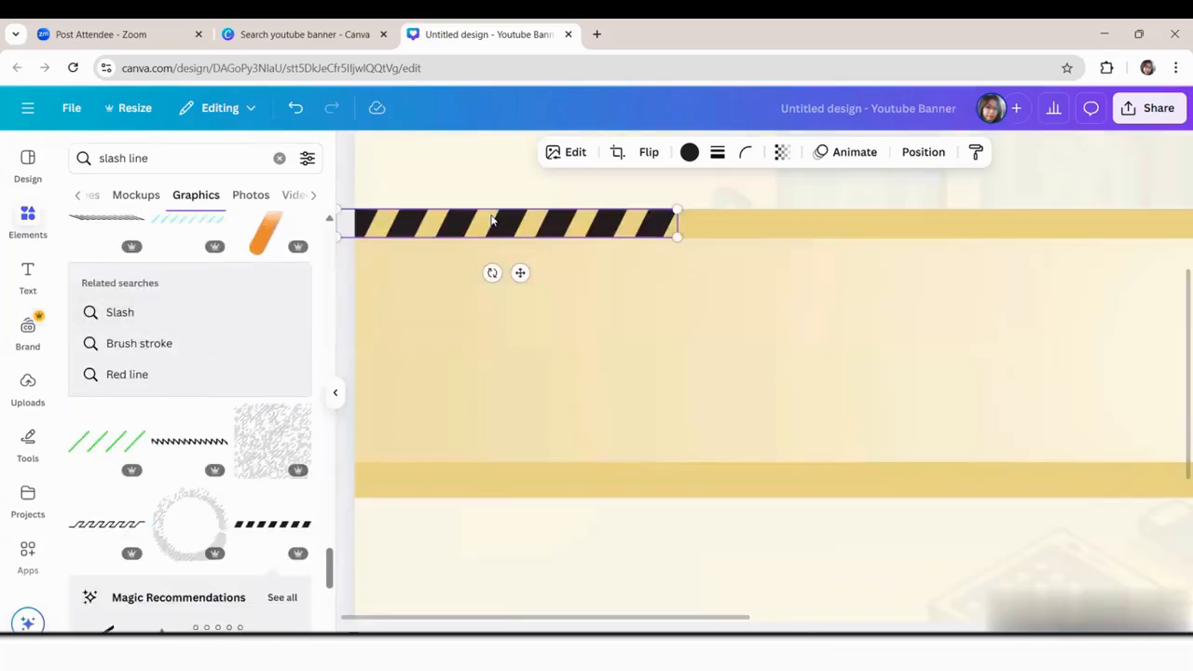
Fit the striped bar to the band's left end and duplicate it end to end across the full width of the upper border
drag(492, 221, 515, 219)
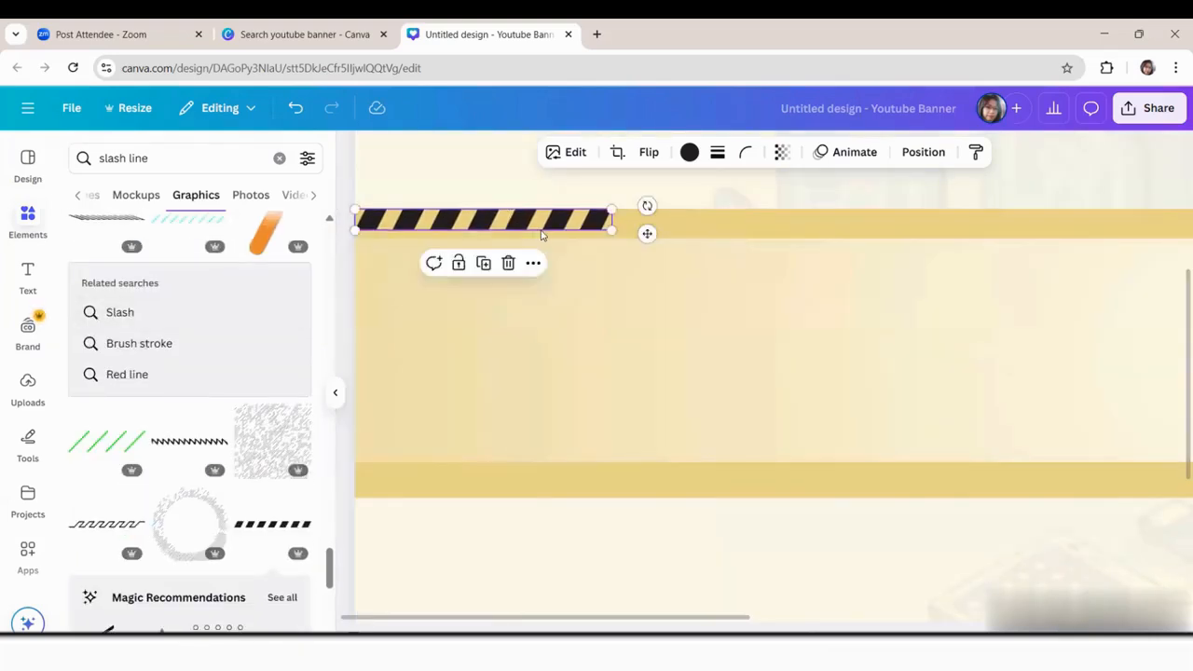
key(ctrl+d)
drag(542, 235, 799, 218)
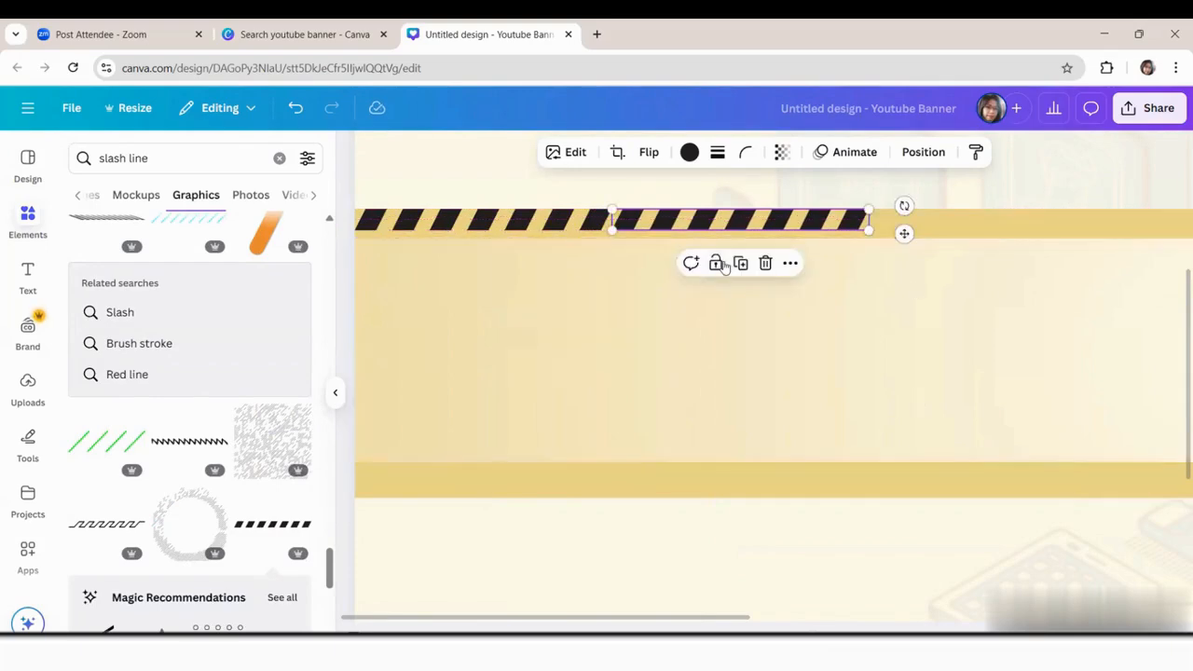
key(ctrl+d)
key(ctrl+d)
scroll(726, 282, down, 5)
key(ctrl+d)
key(ctrl+d)
key(ctrl+d)
click(1123, 349)
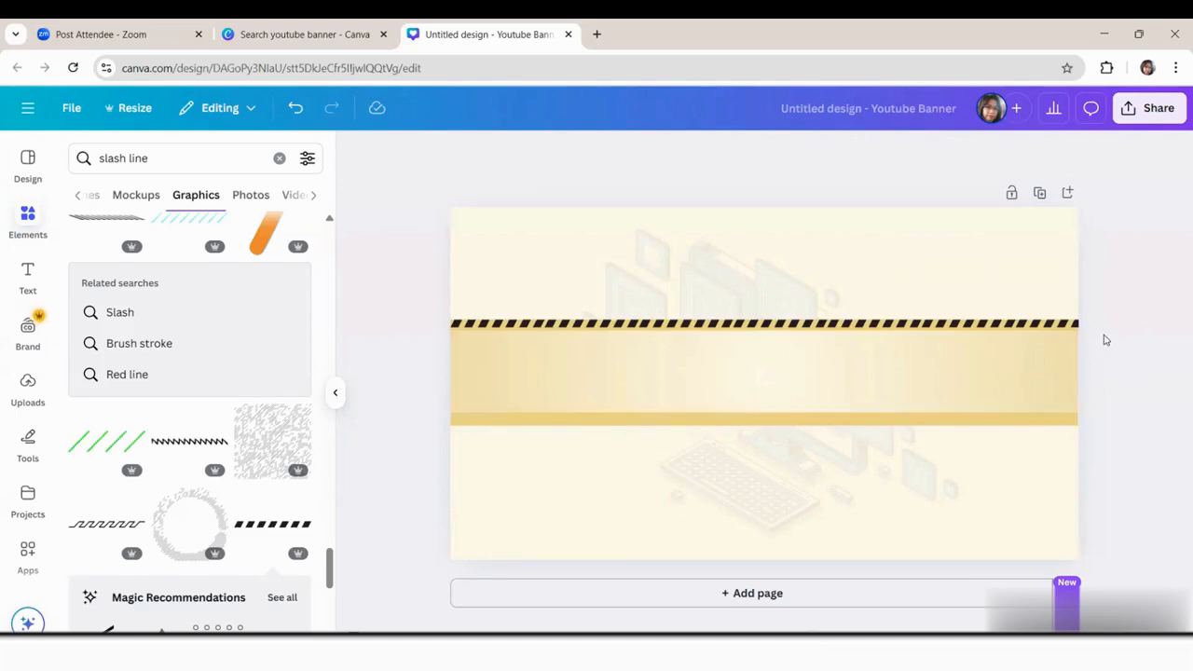
Lock the faded computer graphic, the gradient band and the taller gold band behind it in place
drag(1103, 333, 632, 328)
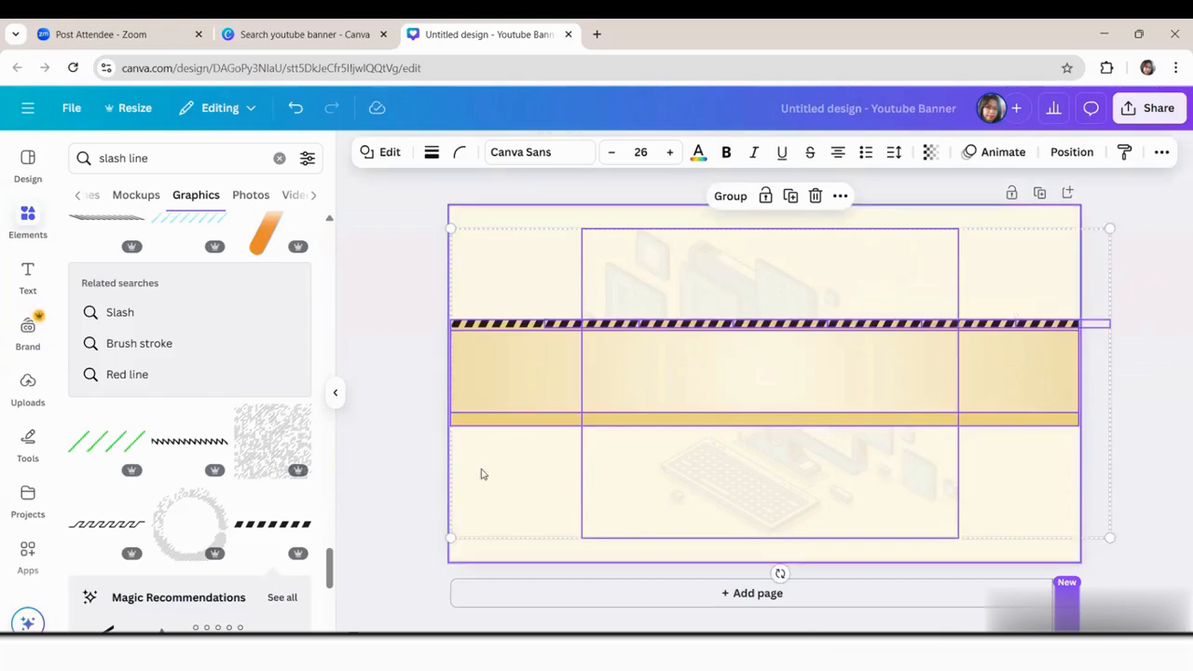
click(1144, 285)
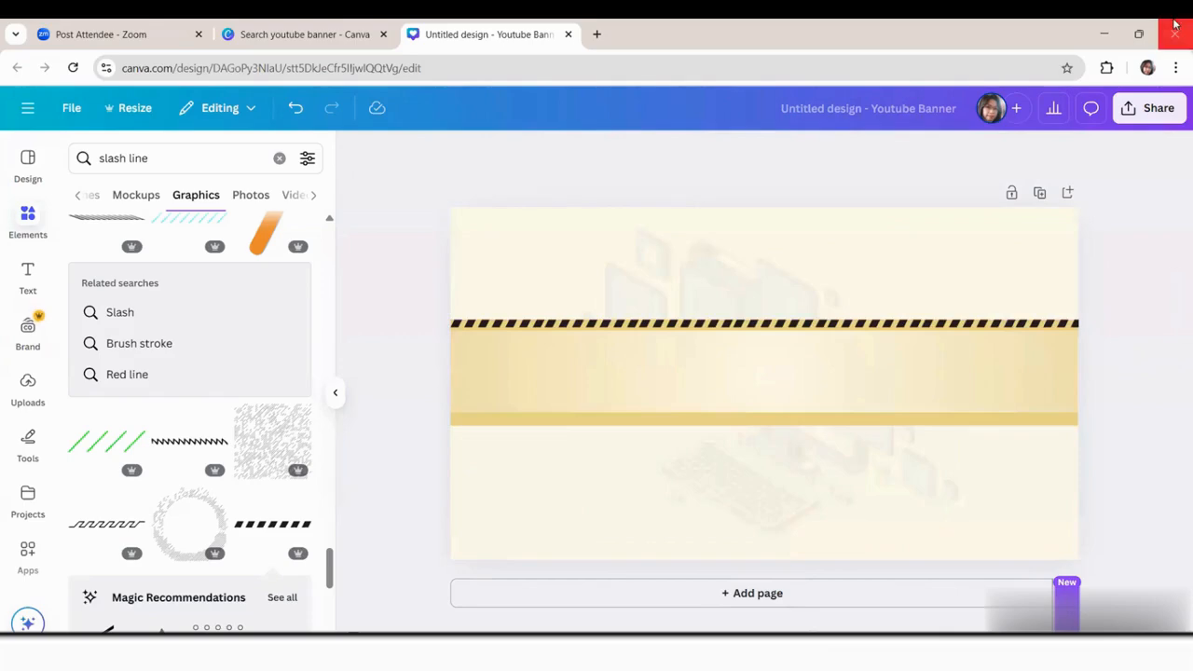
click(868, 373)
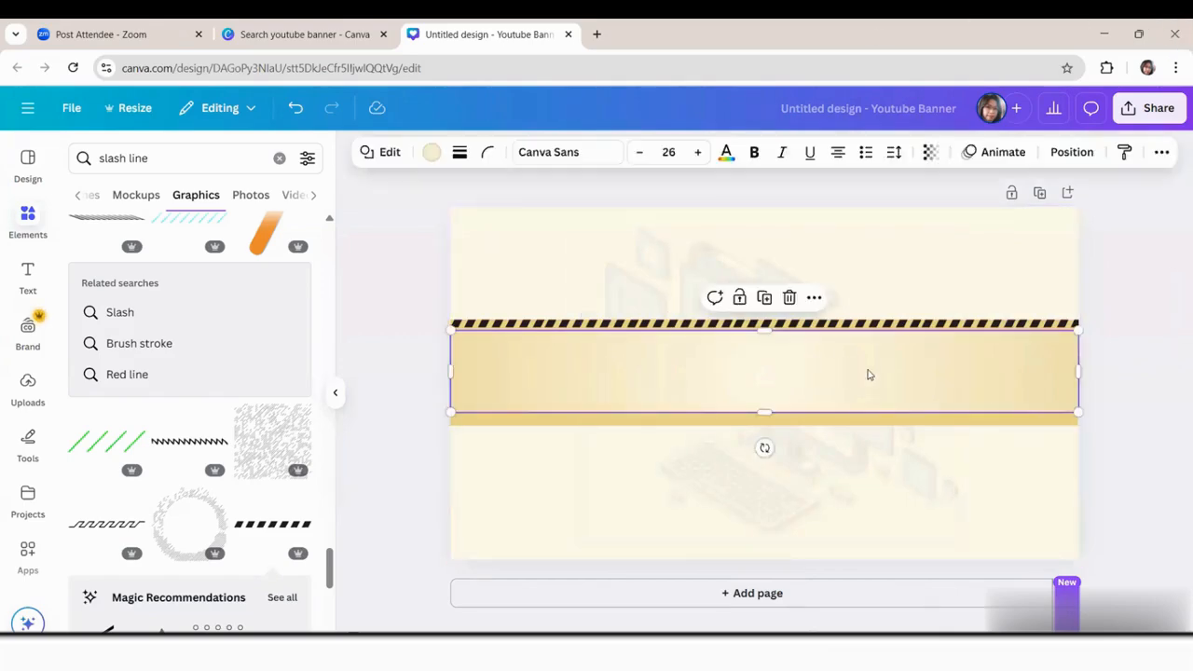
click(652, 280)
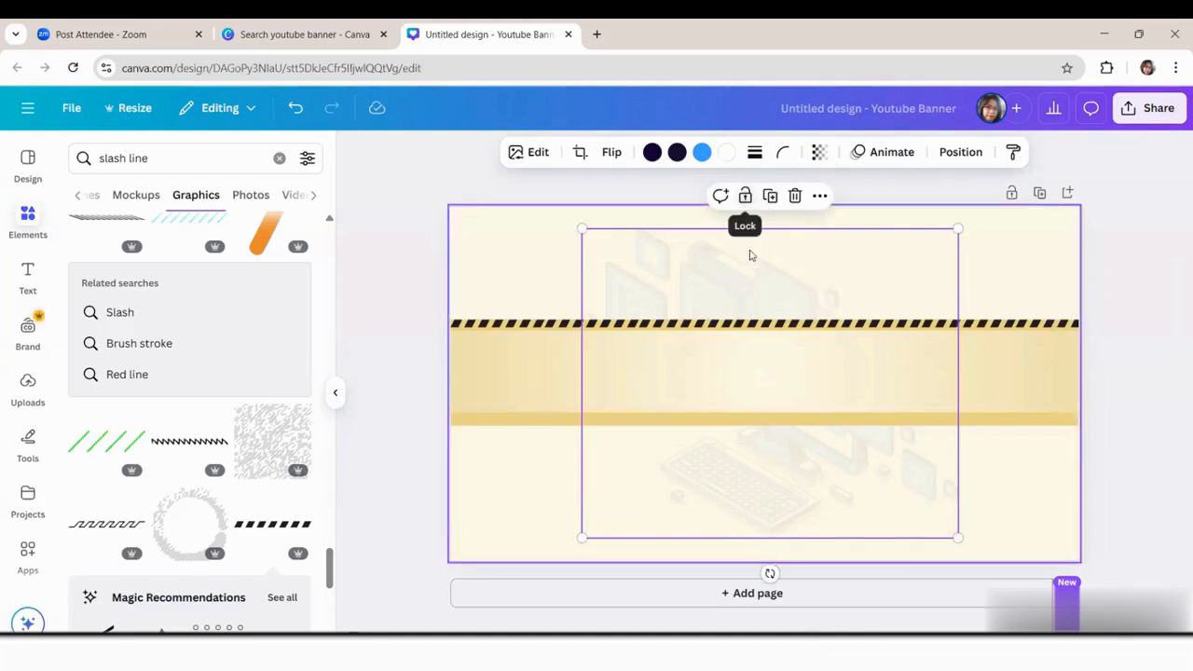
click(1123, 258)
click(779, 281)
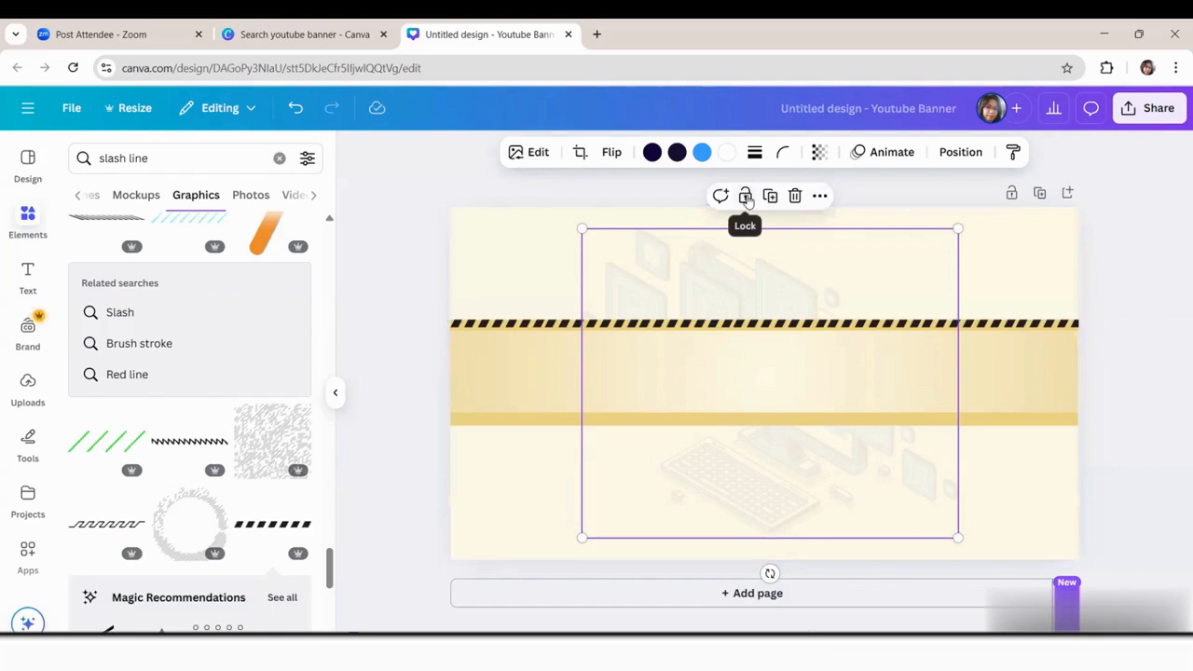
click(1025, 399)
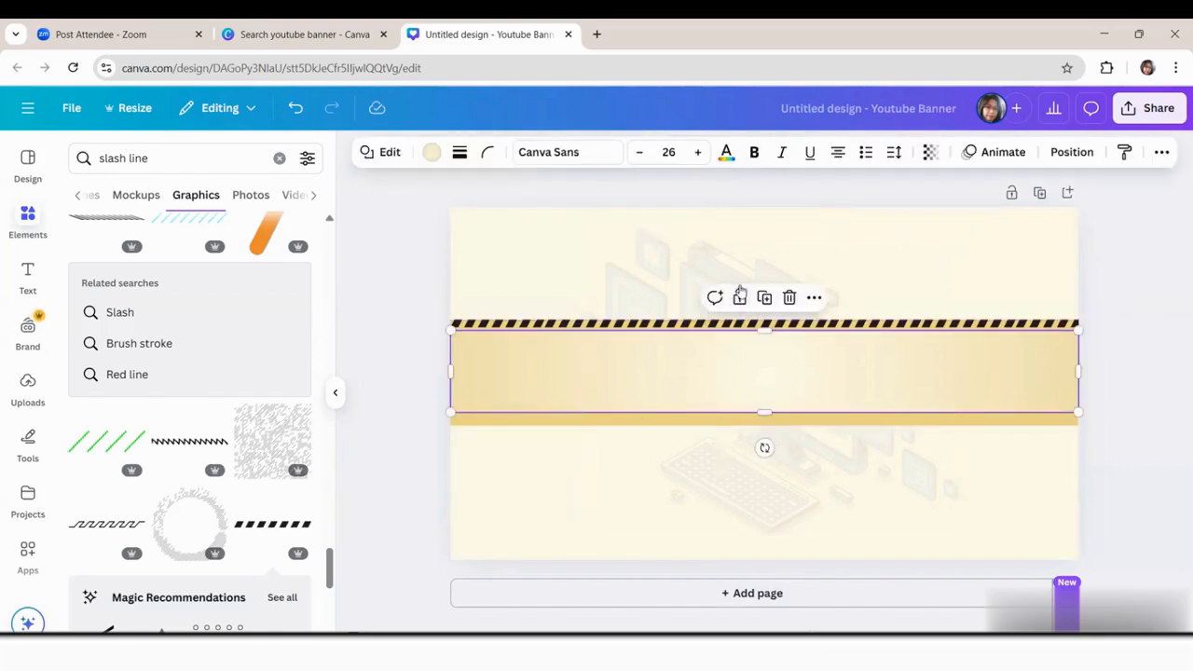
click(739, 296)
click(668, 421)
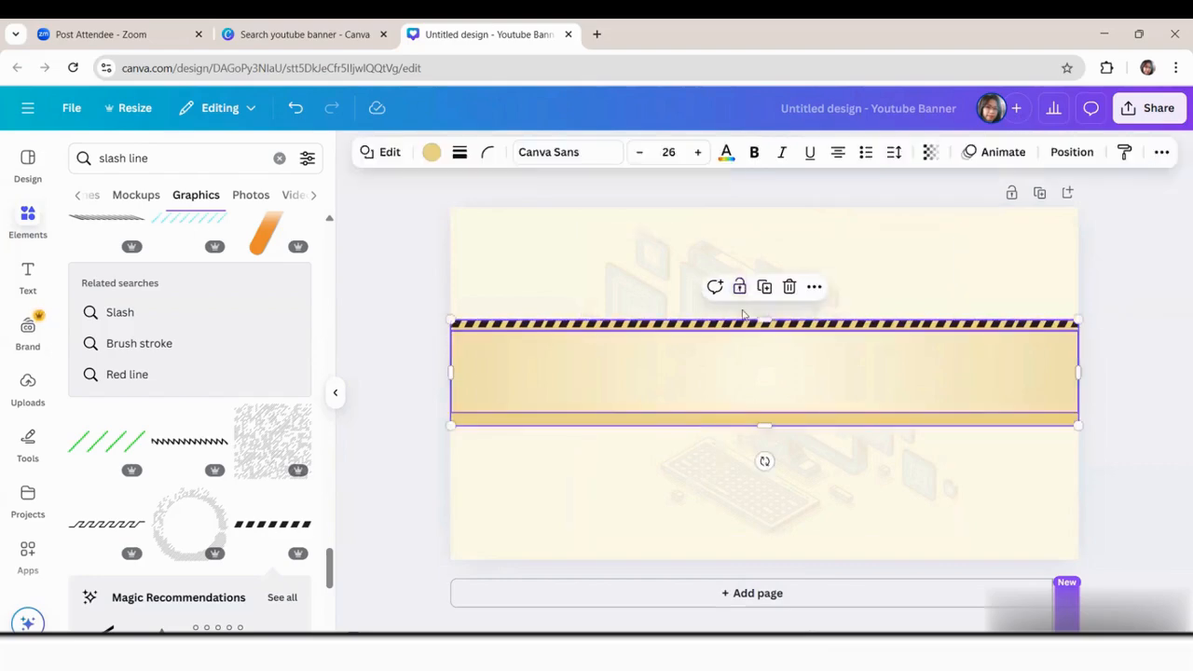
Select all the striped bars along the upper border and group them
drag(1131, 329, 440, 311)
click(1122, 359)
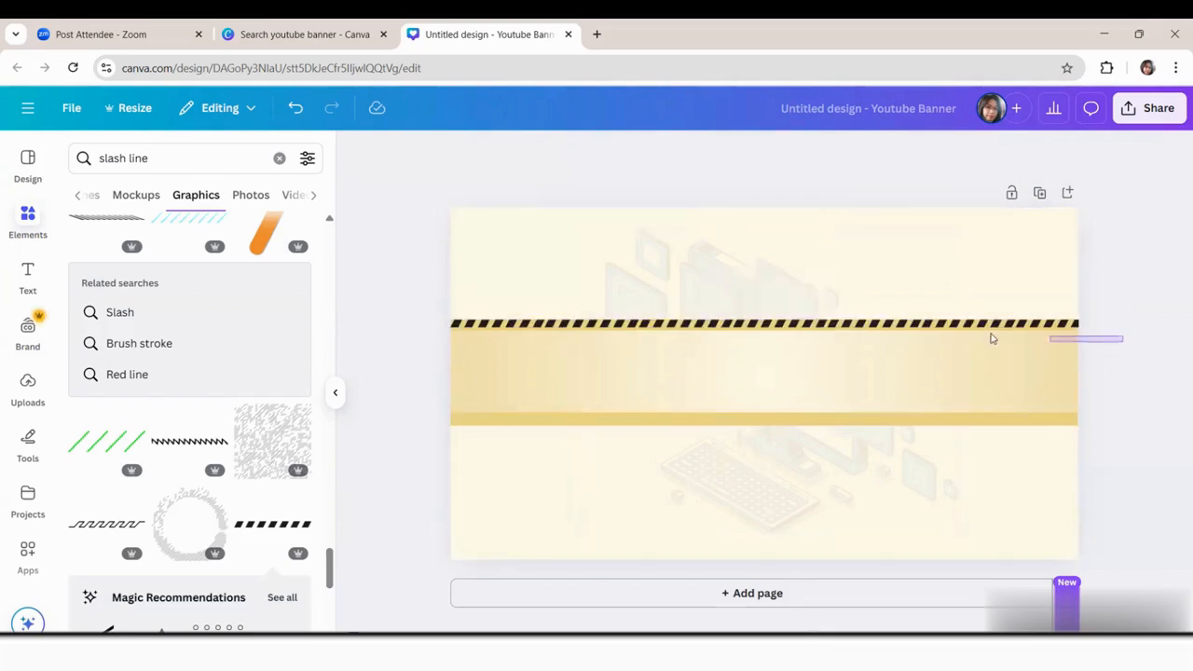
click(434, 313)
click(729, 295)
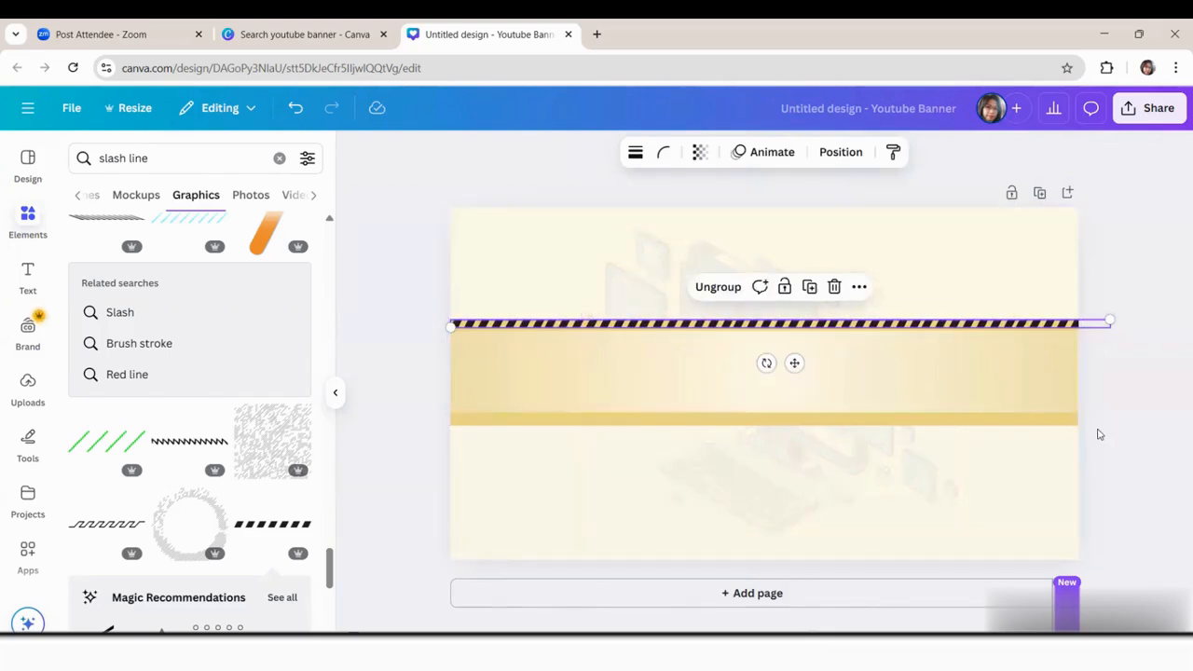
key(ctrl+d)
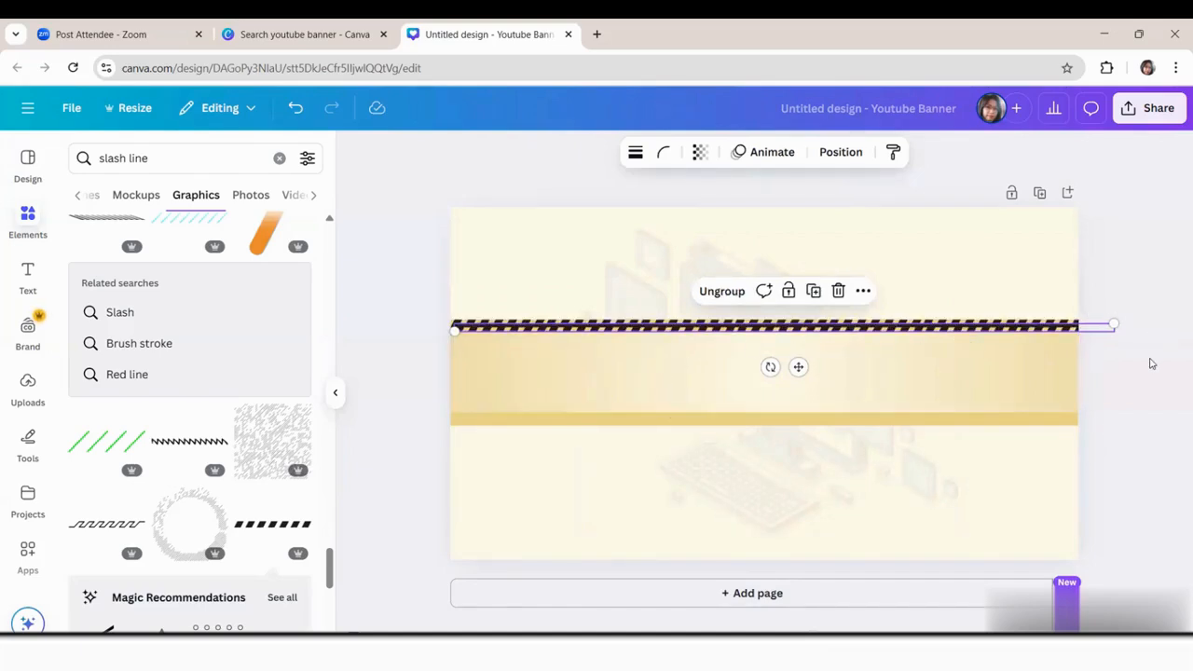
key(ctrl+z)
click(794, 325)
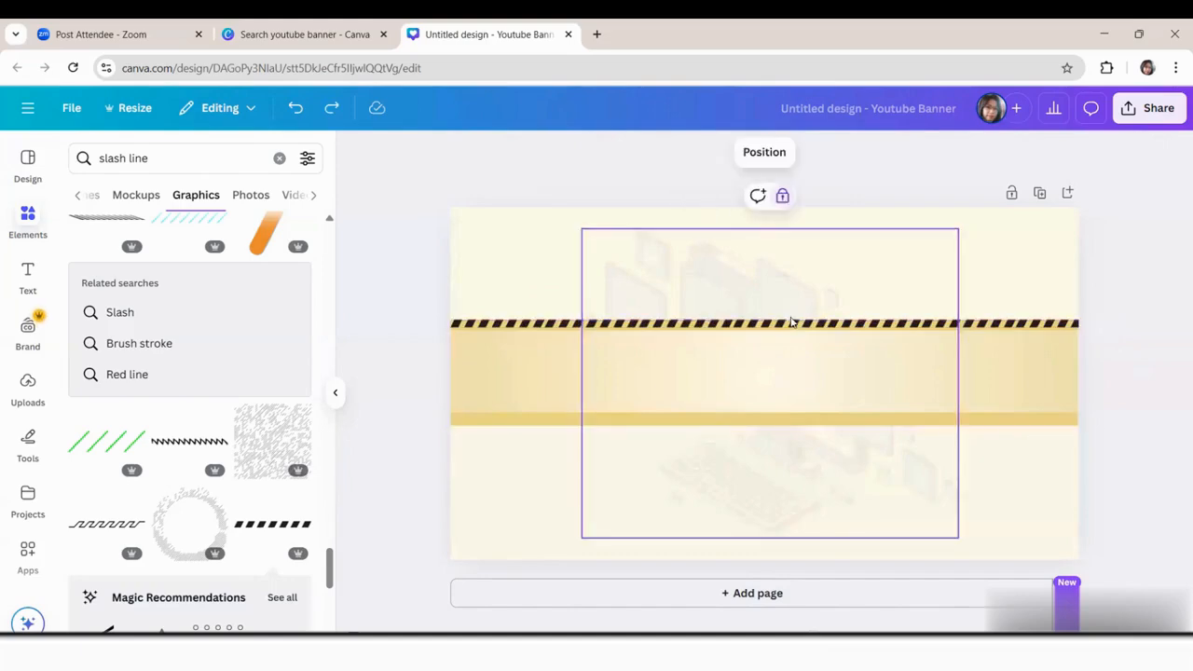
Duplicate the striped group and align the copy over the band's lower gold border
click(804, 333)
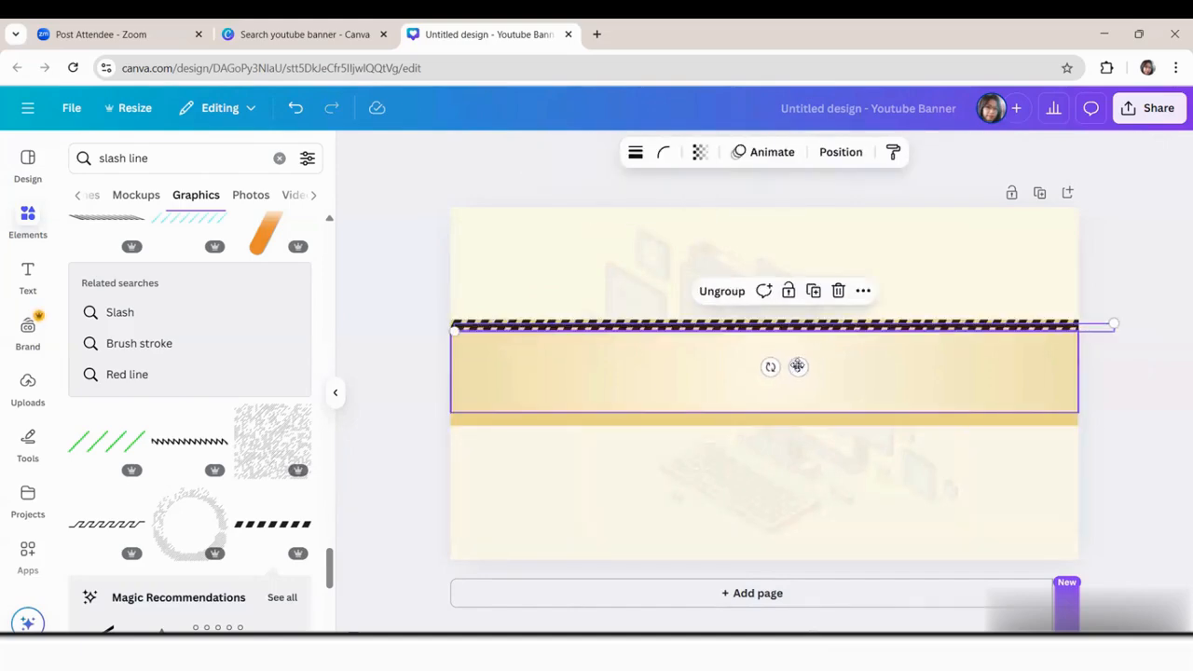
drag(794, 362, 790, 459)
ctrl+scroll(790, 459, up, 5)
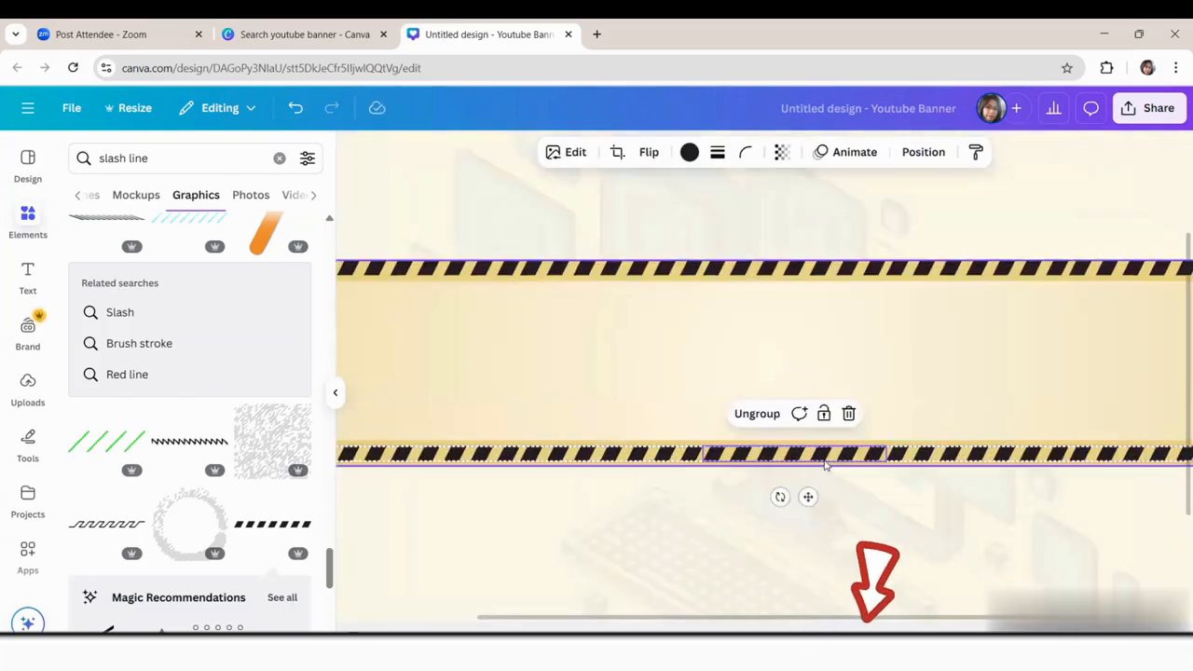
key(Down)
key(Down)
key(Down)
key(Down)
key(Down)
key(Down)
key(Down)
key(Down)
click(1023, 587)
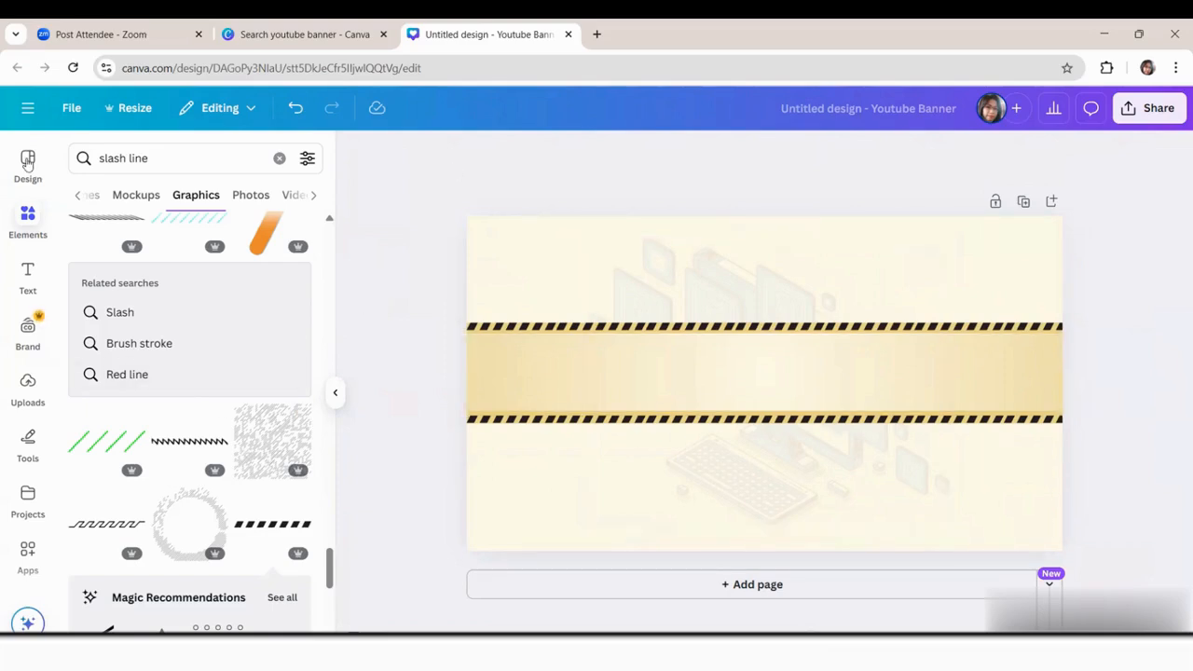
Search the elements for "Frame" and limit the results to frames
click(169, 157)
key(ctrl+a)
text(Frame)
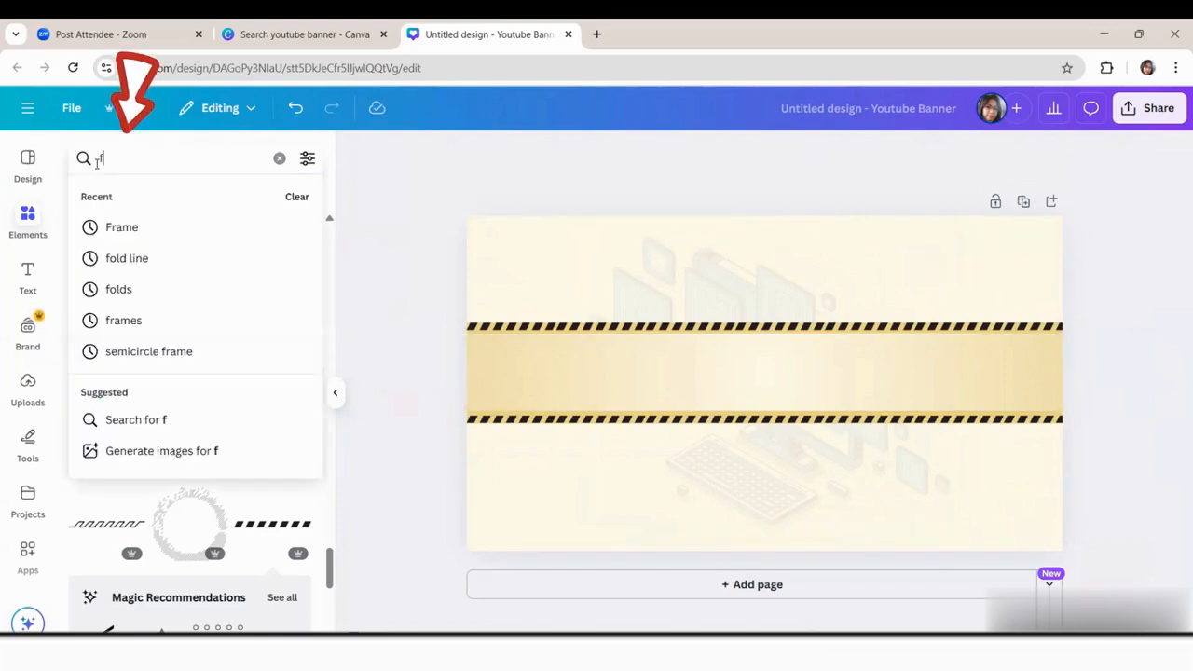
key(Return)
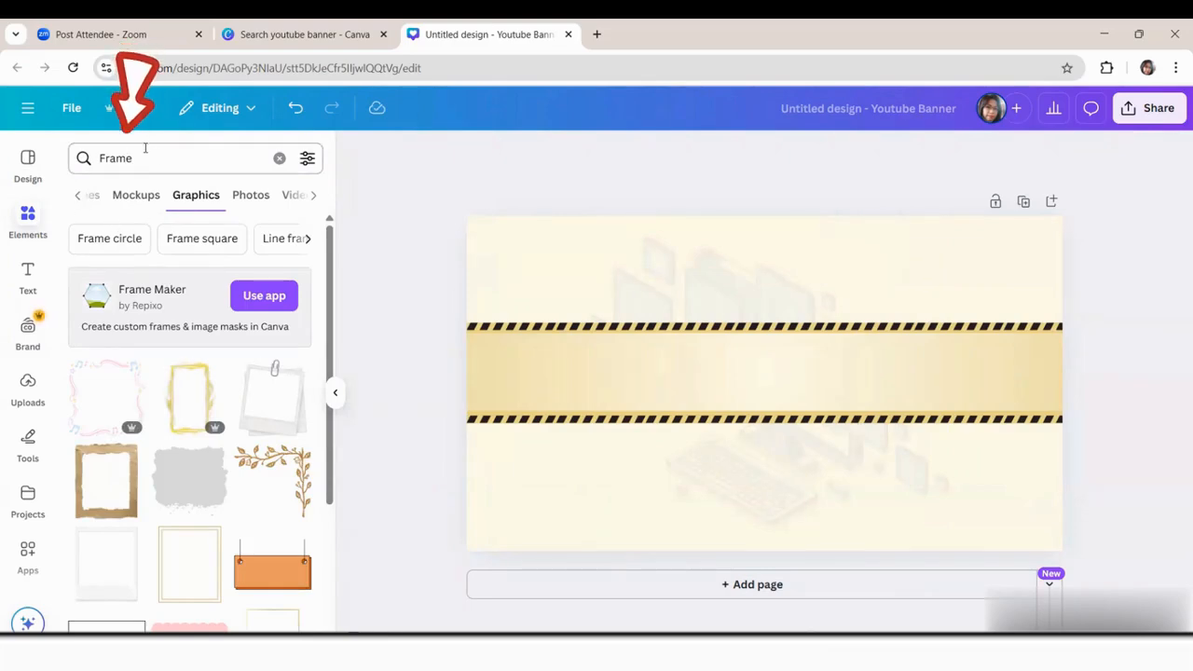
scroll(146, 480, down, 1)
scroll(149, 480, down, 2)
scroll(150, 481, up, 3)
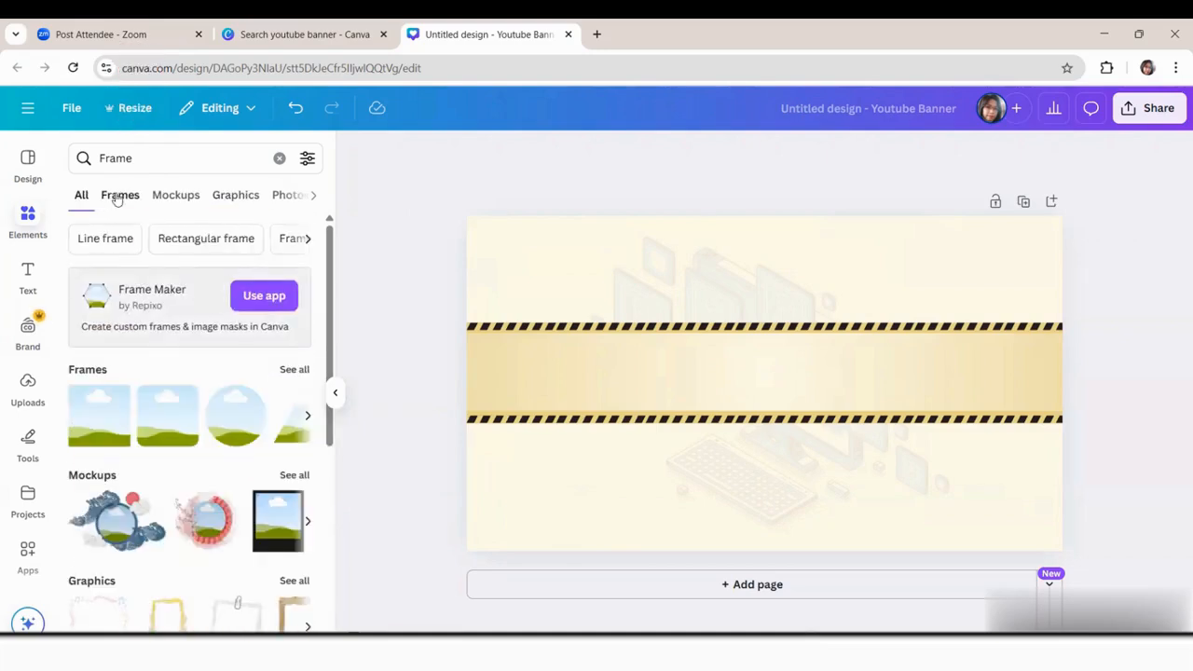
click(118, 196)
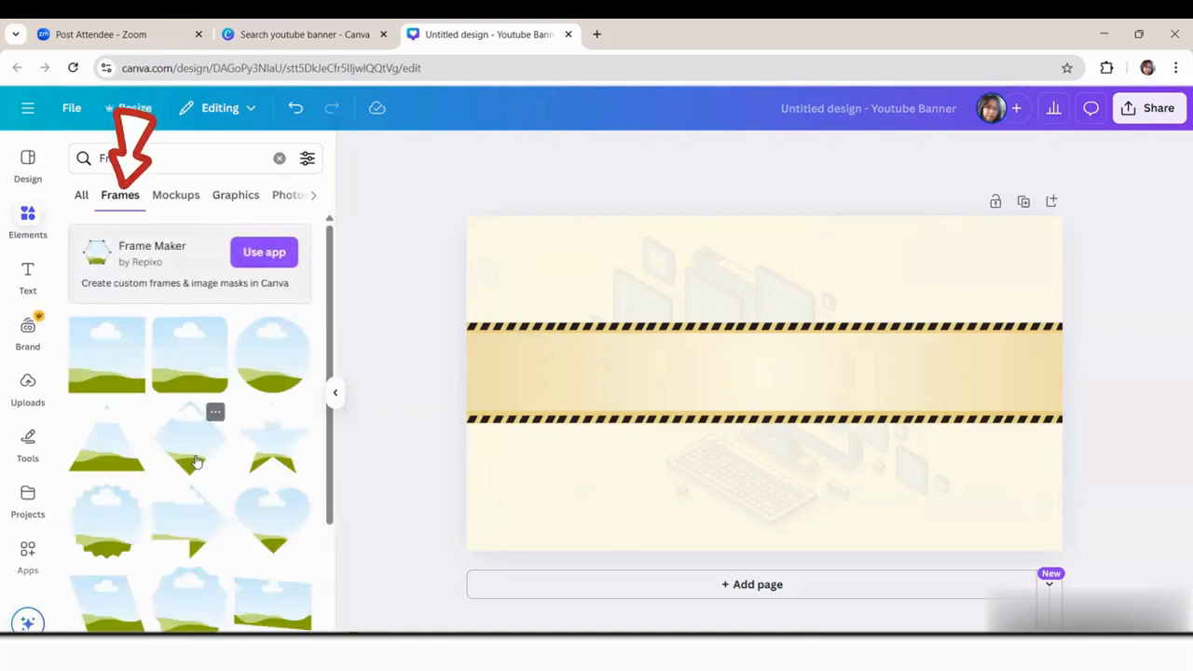
Add the circular frame and place it over the left half of the gradient band
click(265, 354)
drag(764, 386, 614, 372)
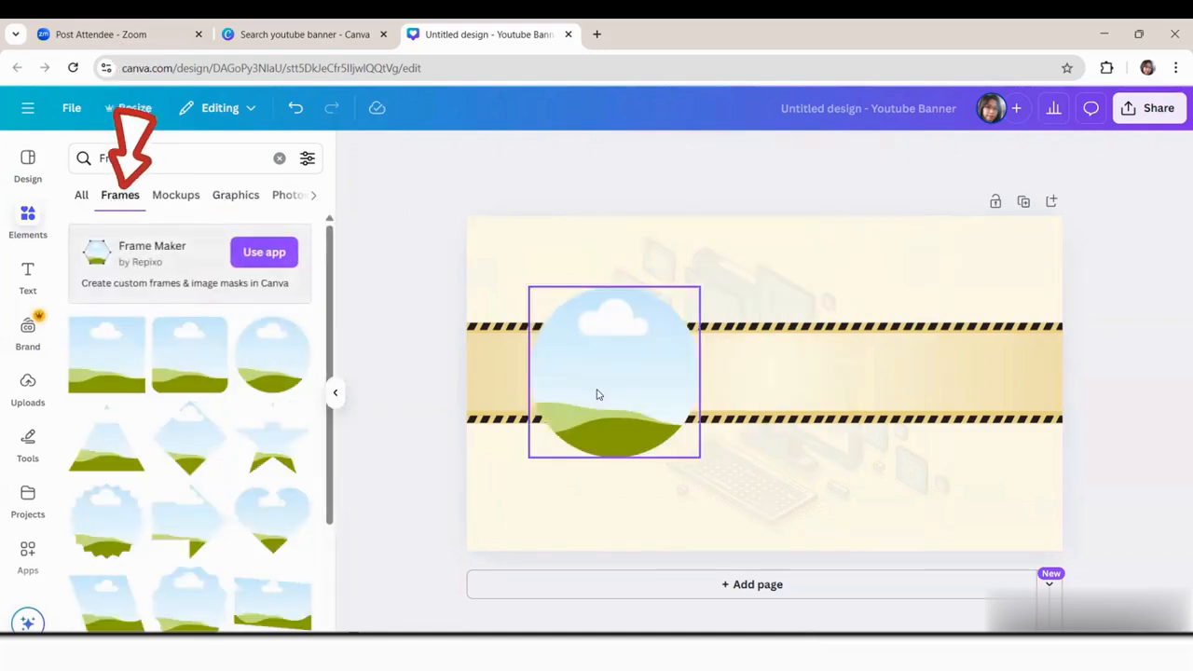
click(427, 239)
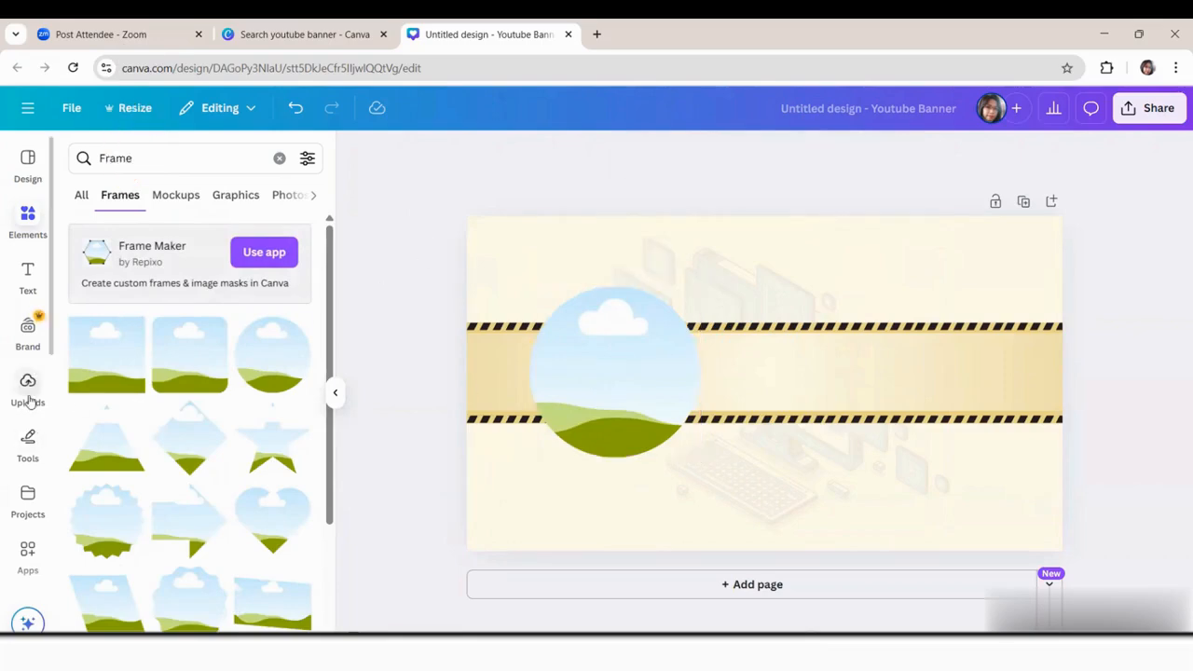
Add the uploaded photo of the woman in red beside a laptop and fit it into the circular frame
click(28, 387)
click(121, 380)
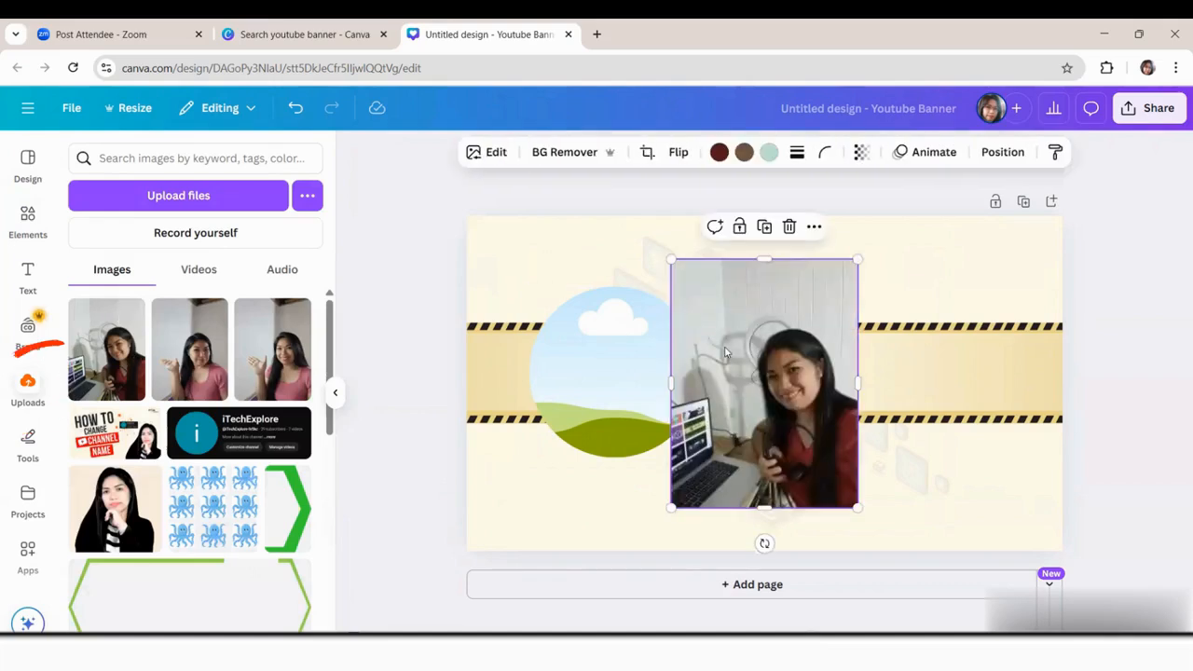
drag(755, 391, 704, 434)
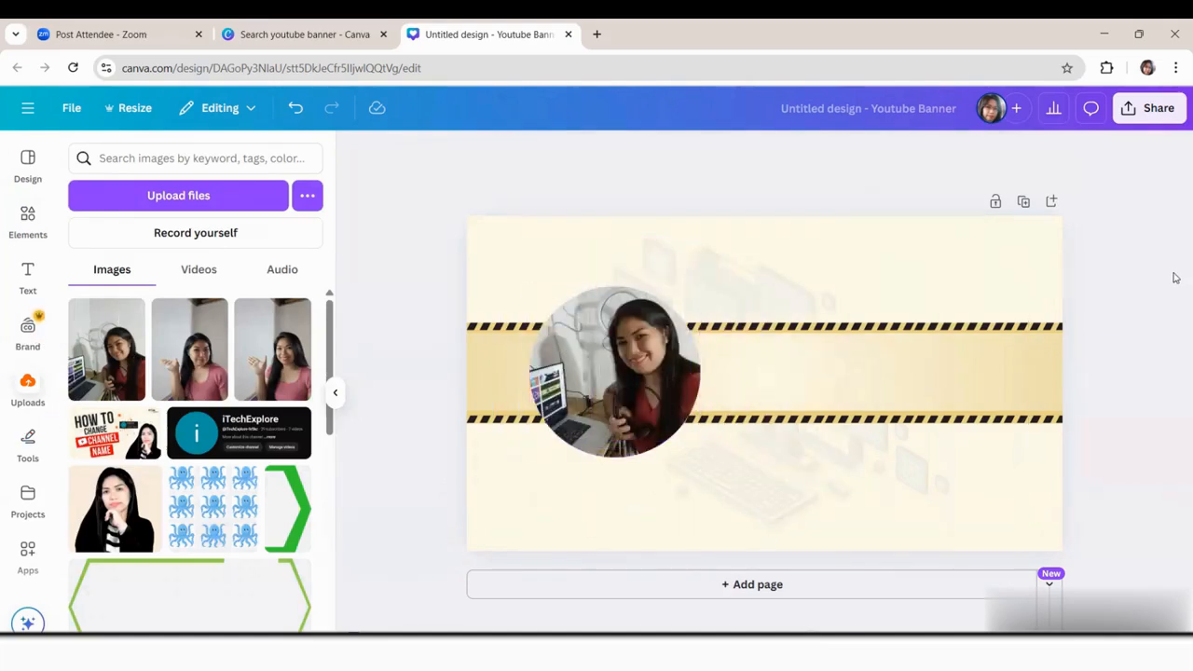
Apply the black-and-white Film filter to the photo in the circular frame
click(593, 384)
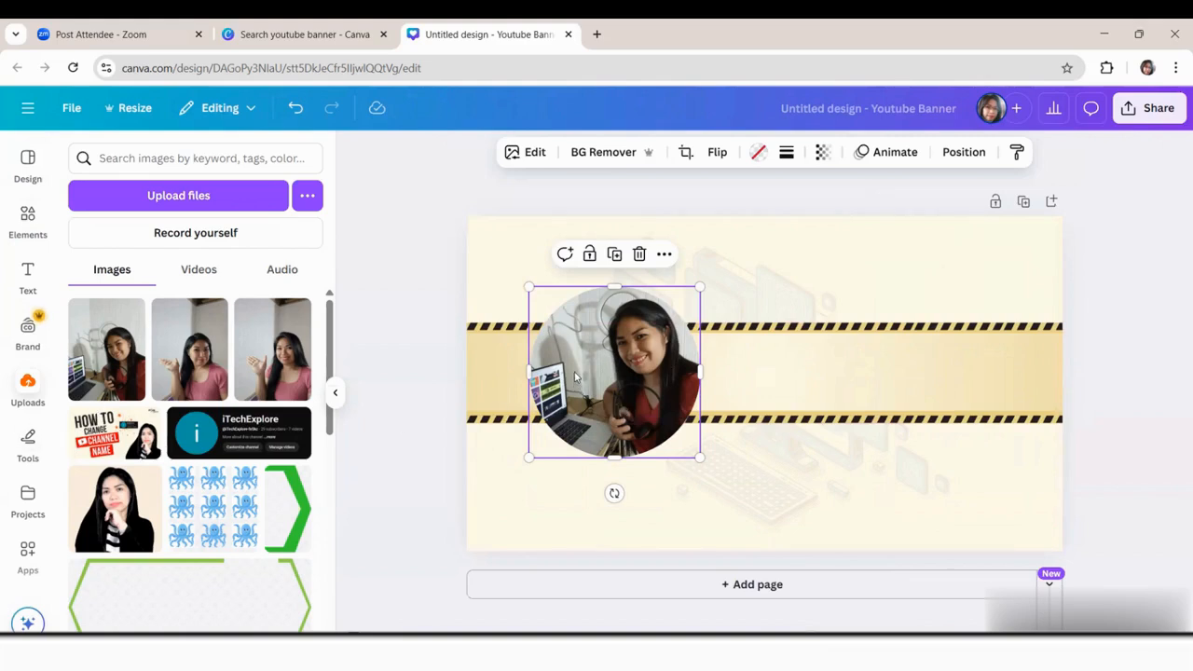
click(536, 152)
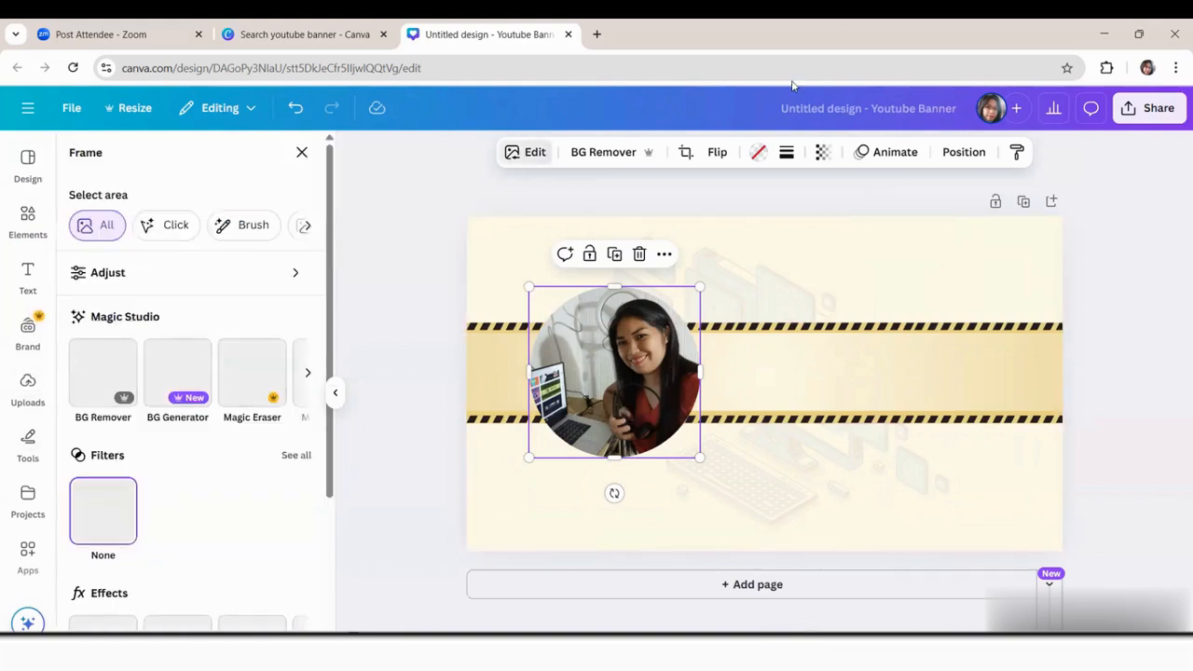
scroll(109, 324, down, 3)
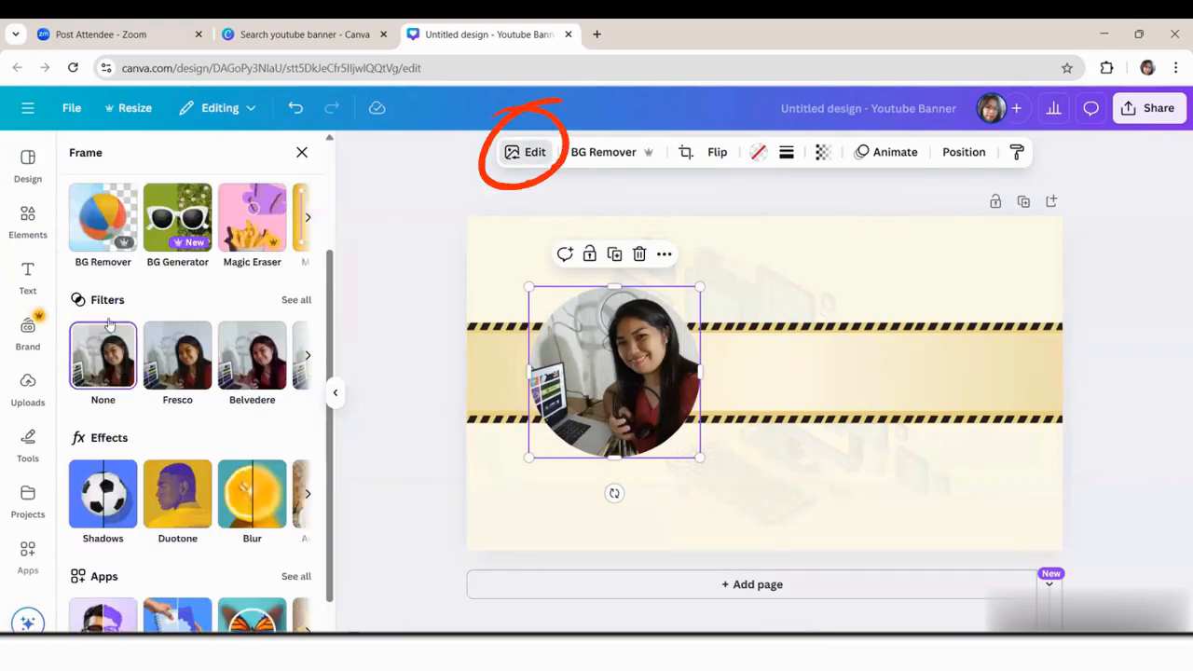
click(294, 300)
scroll(172, 452, down, 5)
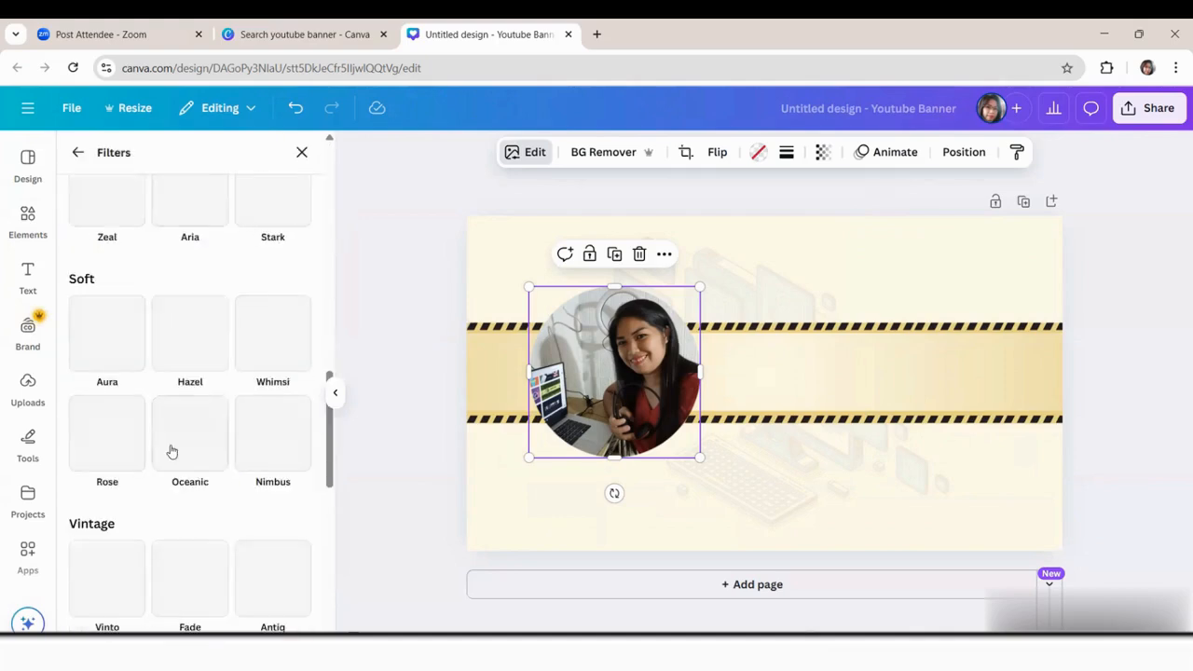
scroll(176, 488, down, 8)
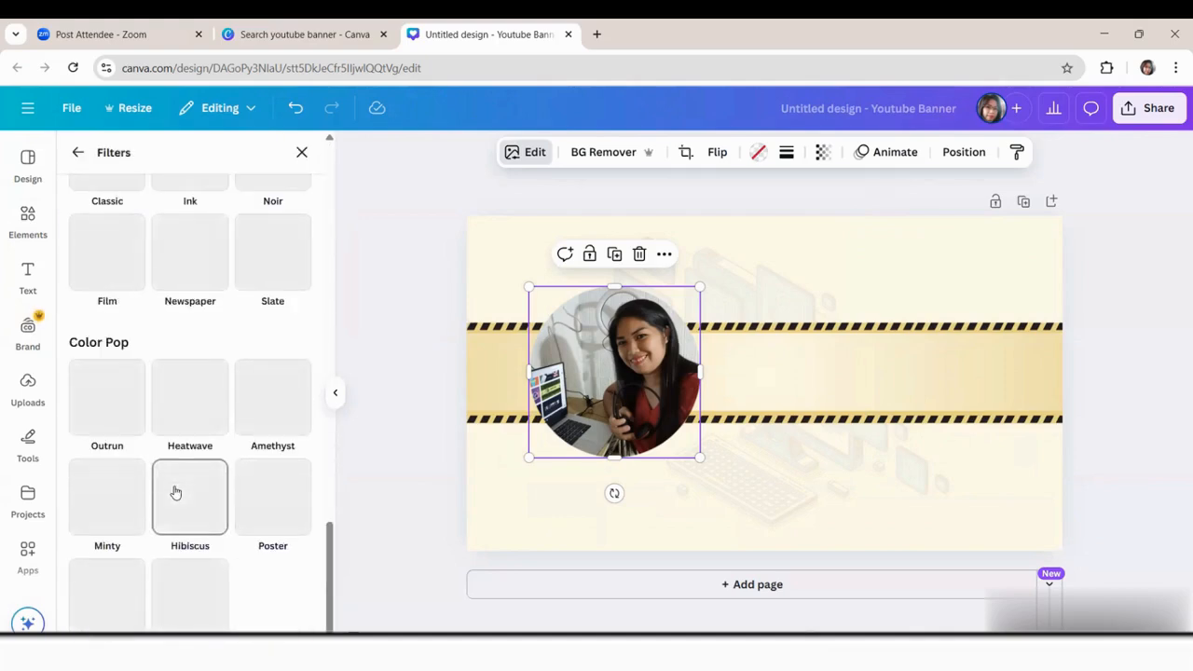
scroll(117, 373, up, 1)
click(119, 340)
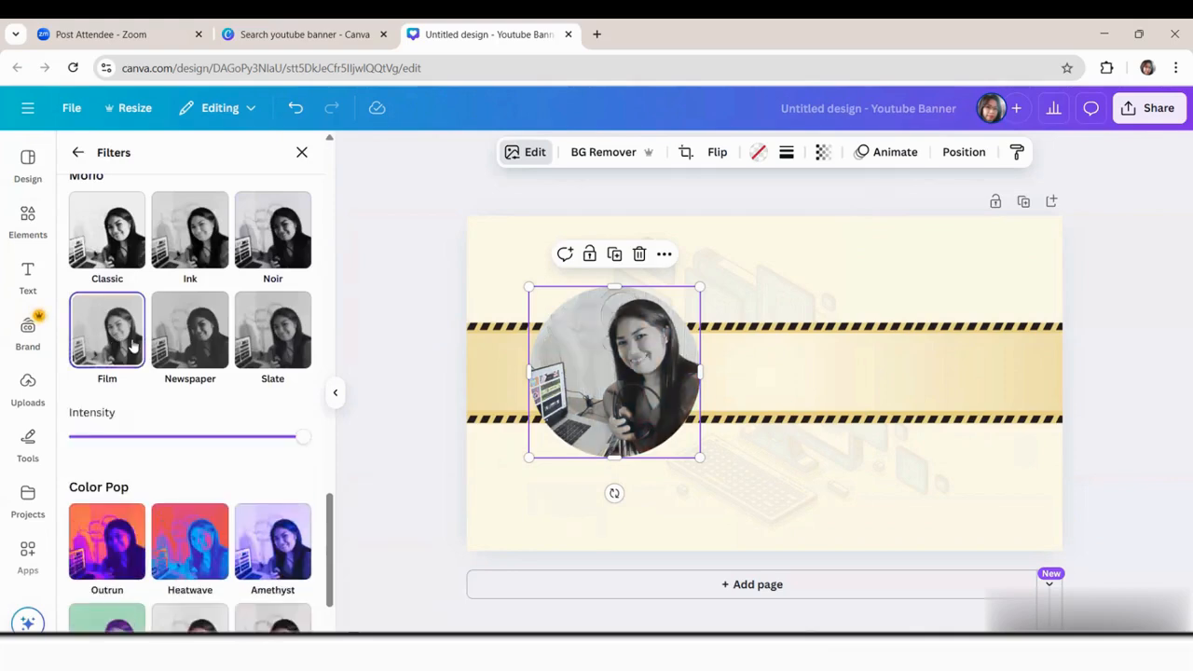
Give the circular photo frame a thin solid black outline
click(786, 152)
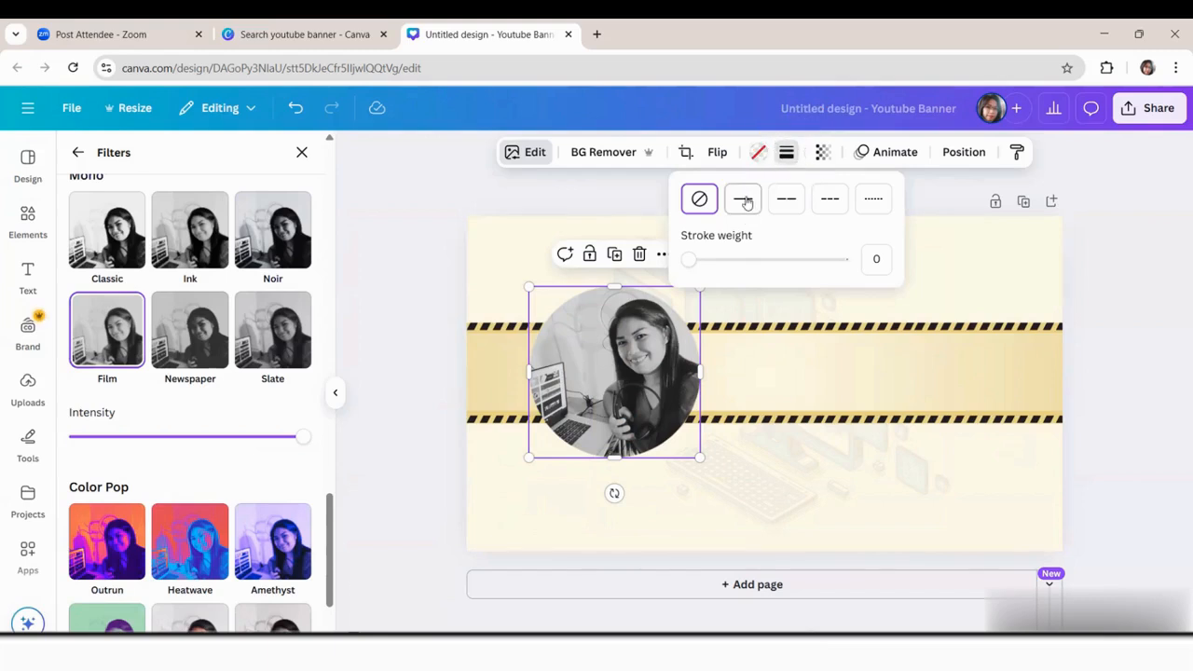
click(743, 198)
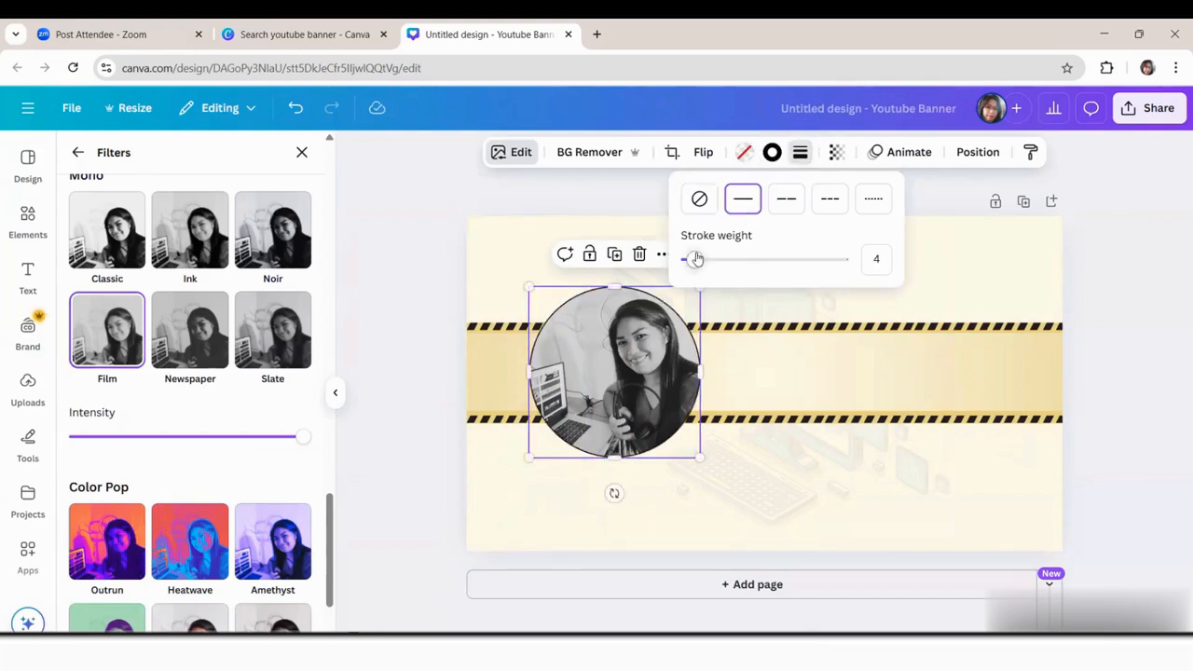
mouse_move(696, 258)
mouse_down()
mouse_move(774, 274)
mouse_move(777, 264)
mouse_move(687, 274)
mouse_up()
click(1110, 240)
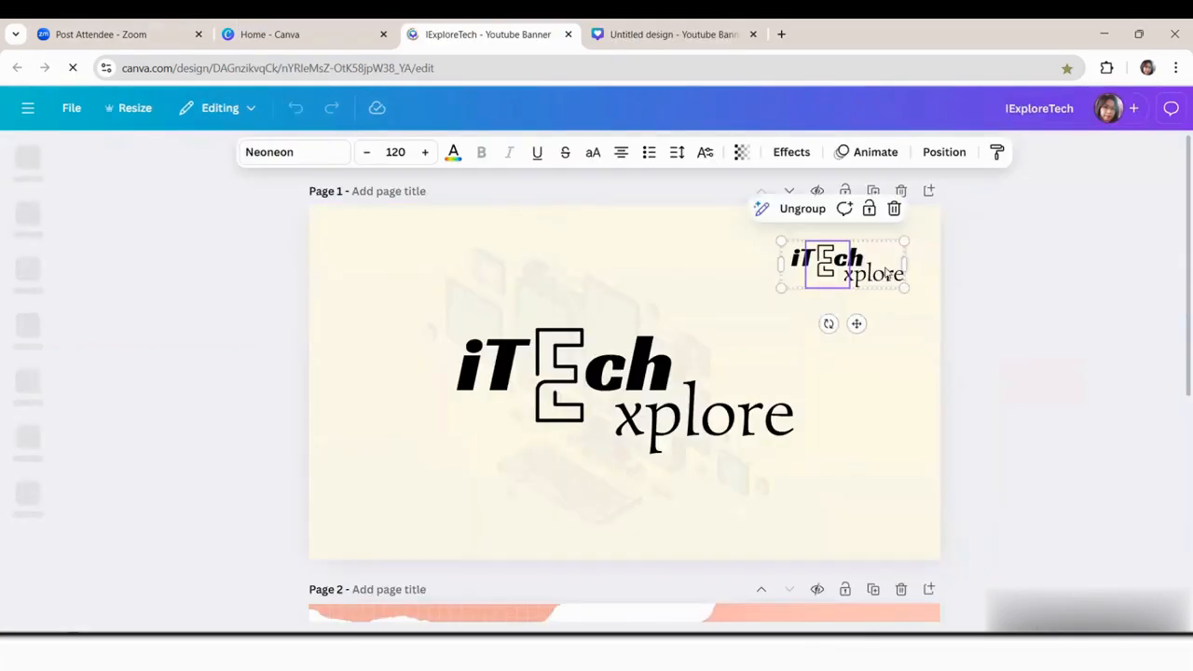
Paste the iTEch xplore logo from the IExploreTech design into the untitled banner and place it on the band beside the photo
key(ctrl+Tab)
key(ctrl+v)
drag(989, 258, 889, 406)
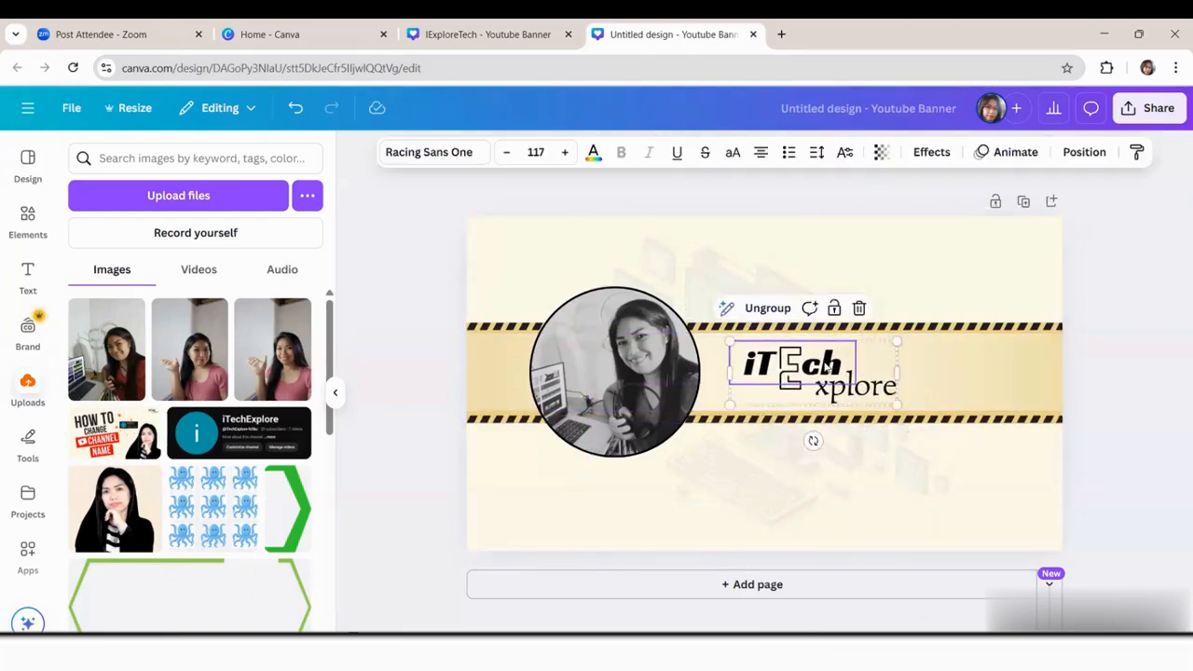
Search the elements for "subscribe" graphics and add the red Like & Subscribe badge with the bell to the banner
click(1086, 327)
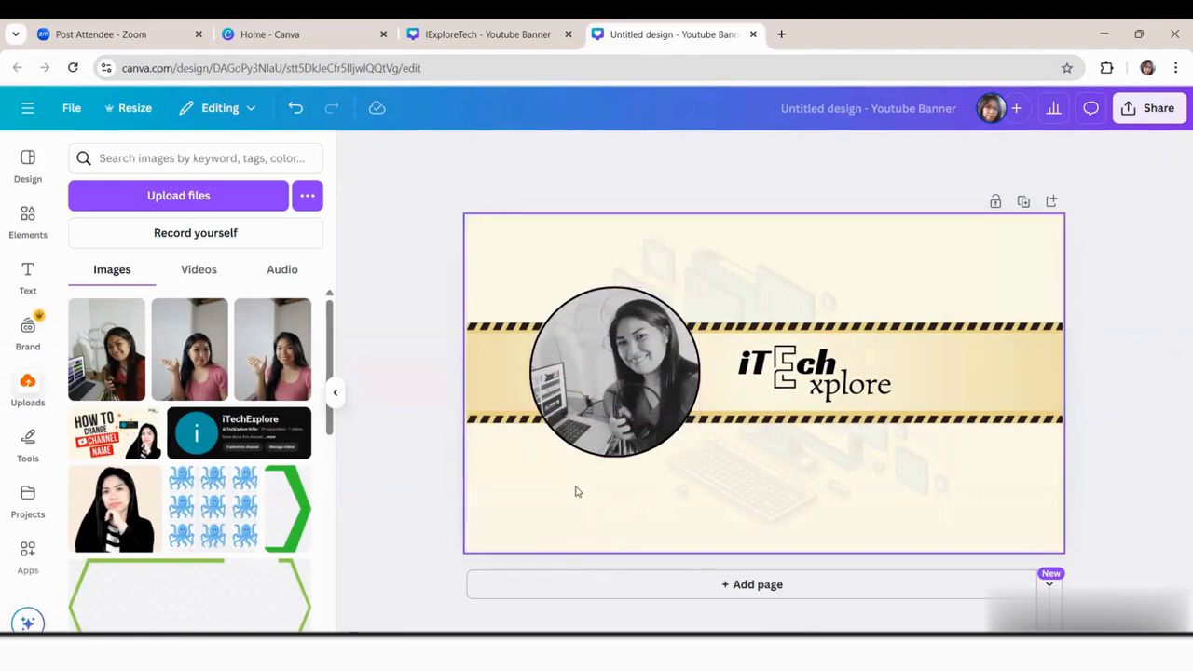
click(27, 223)
text(subscribe)
key(Return)
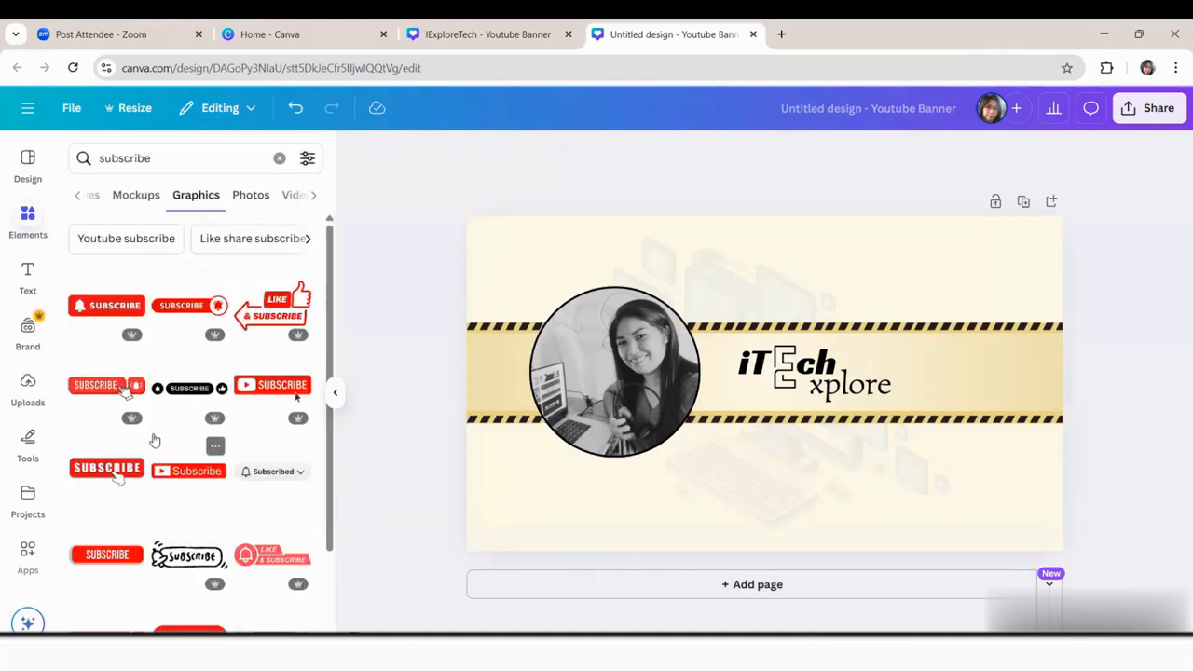
scroll(155, 440, down, 5)
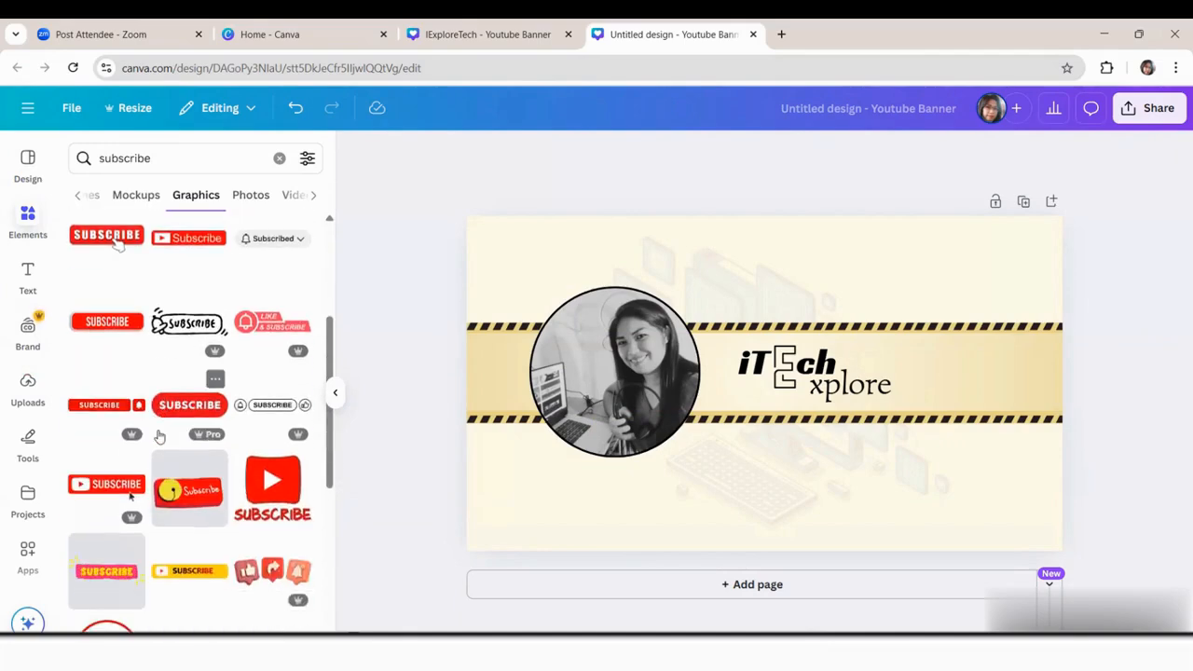
click(271, 322)
Shrink the Like & Subscribe badge and place it on the gold band at the far end, beside the iTEch xplore logo
drag(807, 377, 969, 373)
drag(1046, 344, 925, 380)
drag(879, 401, 985, 377)
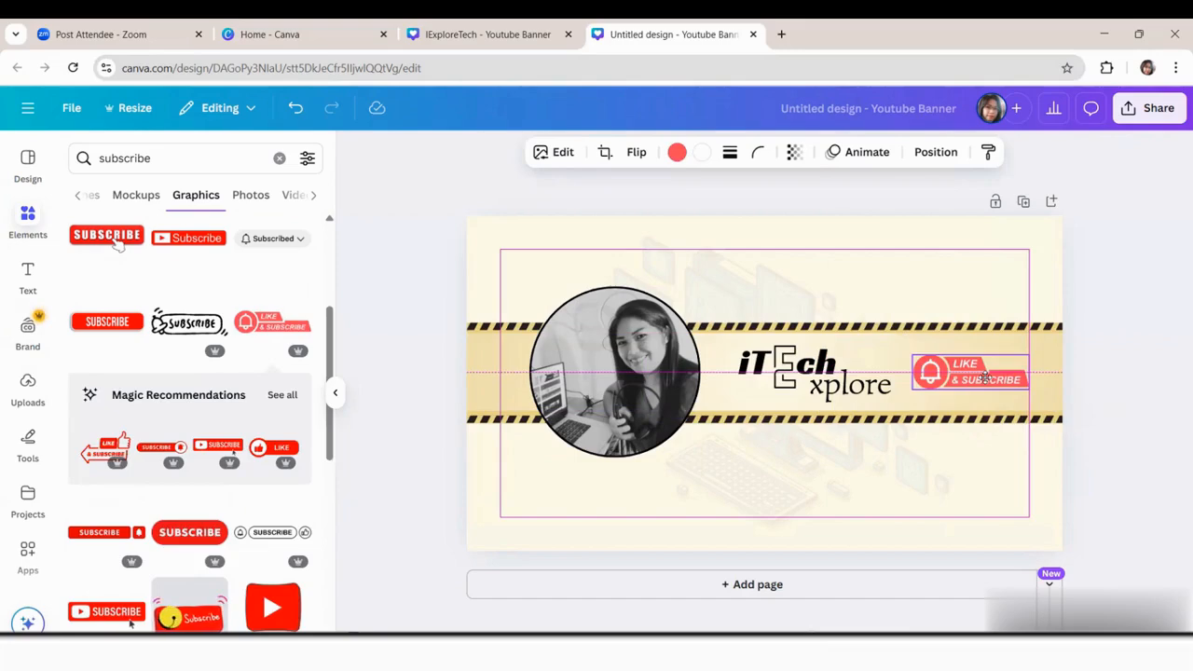
drag(985, 377, 985, 380)
click(1090, 382)
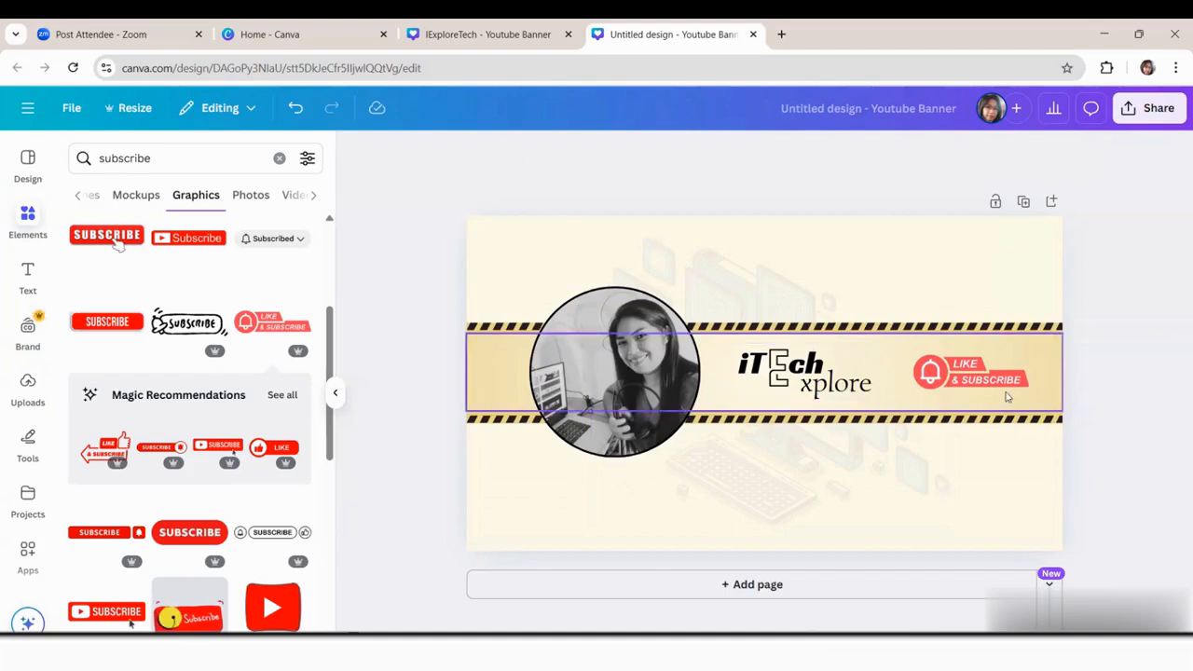
Add the blue slanted bar from a "slash" graphics search between the logo and the Like & Subscribe badge, and recolor it black
click(174, 158)
key(Return)
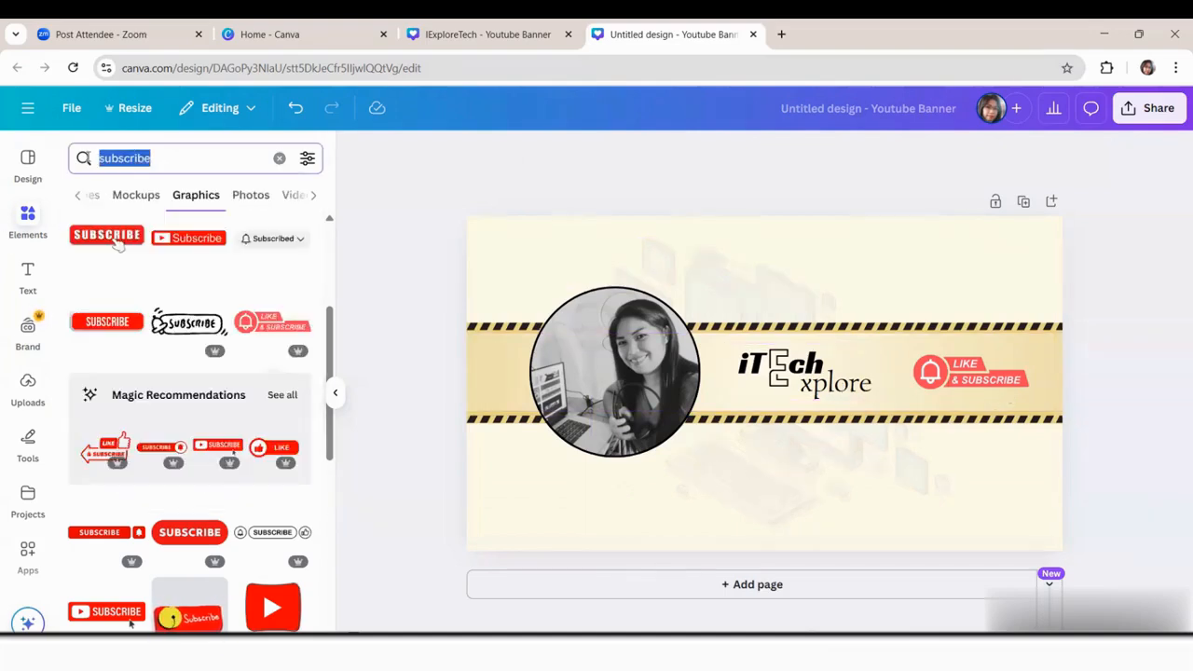
text(slash)
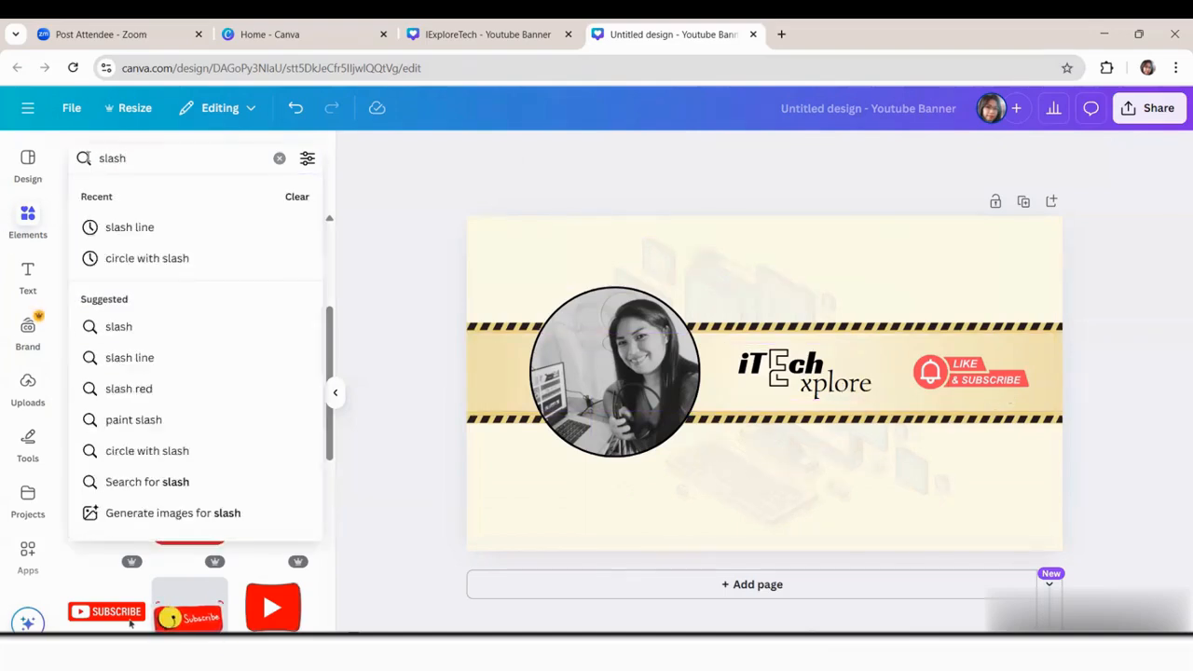
key(Return)
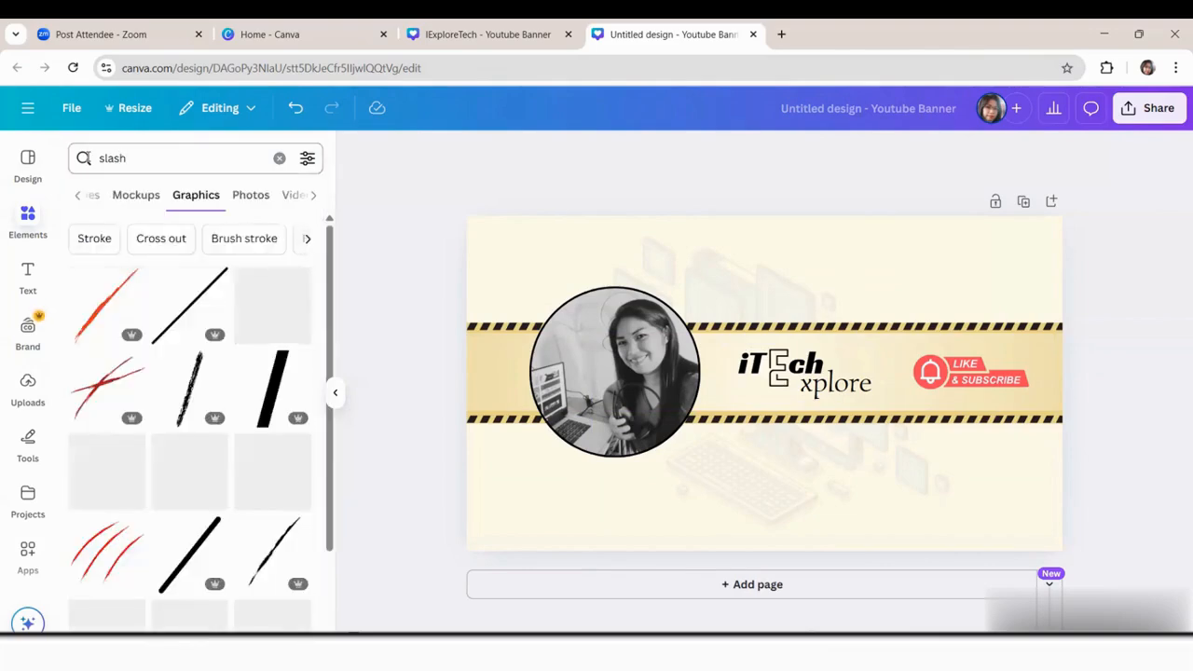
scroll(238, 477, down, 2)
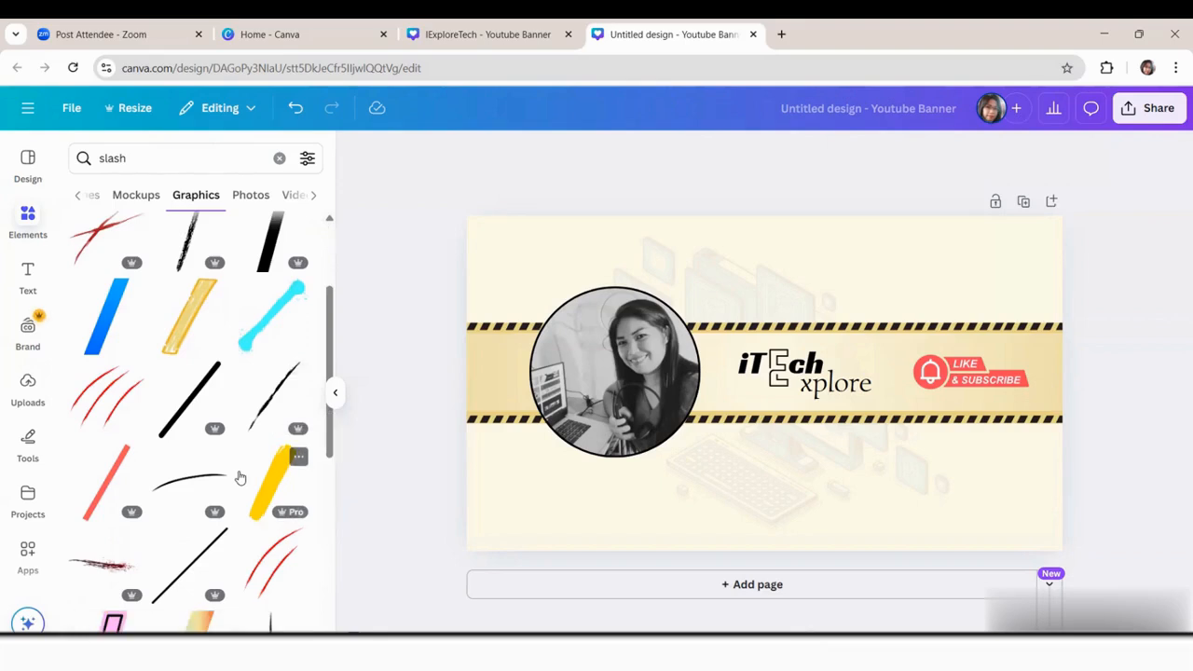
scroll(240, 478, down, 1)
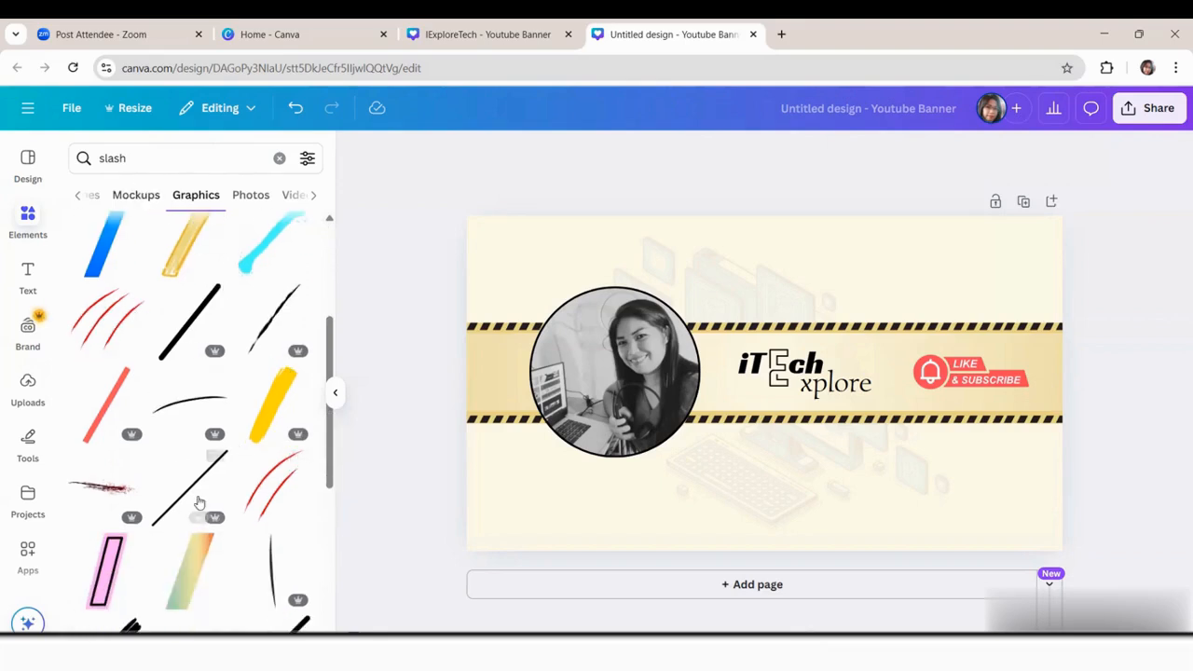
scroll(181, 526, down, 2)
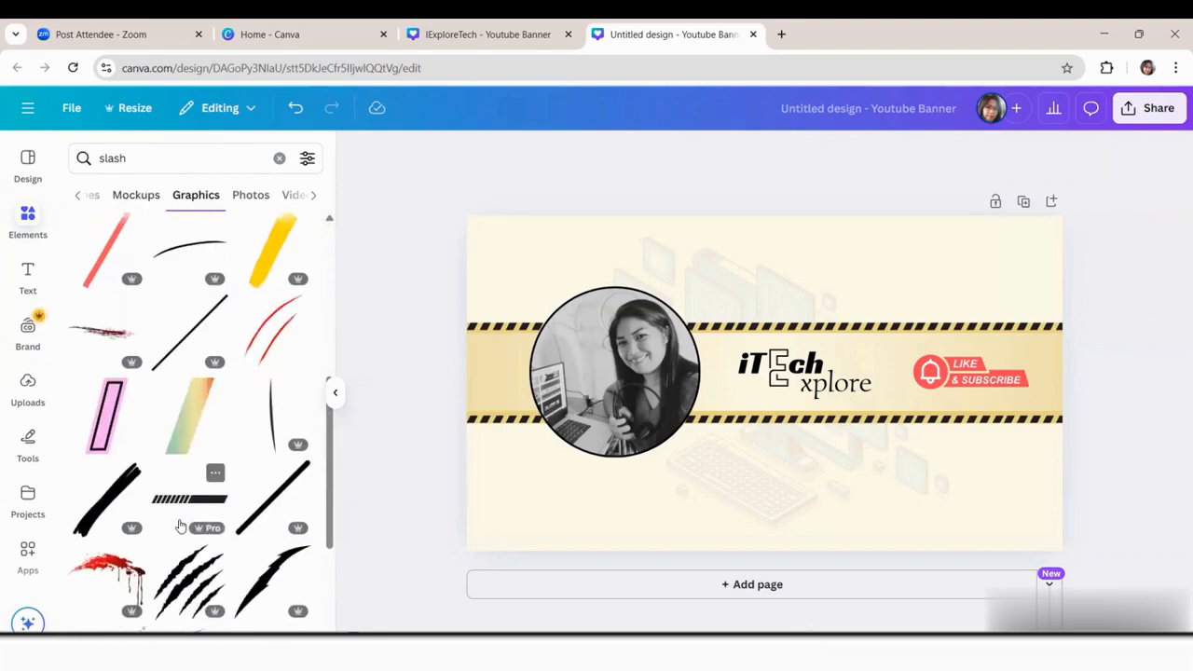
scroll(182, 528, down, 2)
scroll(183, 525, down, 5)
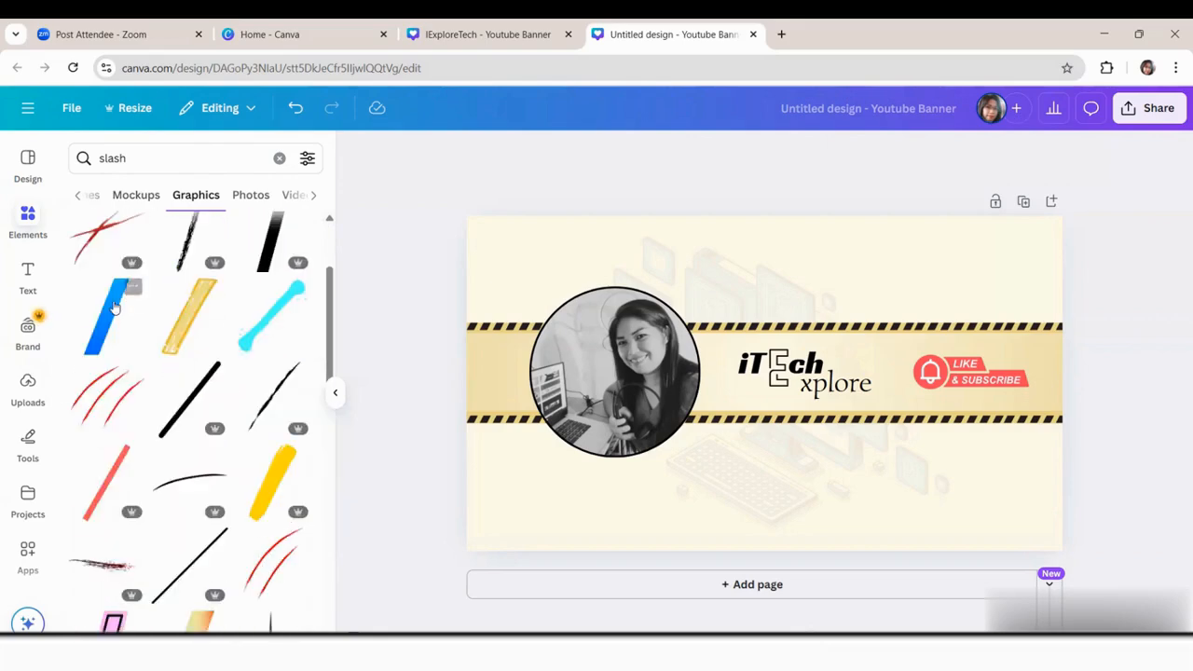
click(112, 312)
drag(783, 411, 909, 373)
click(677, 152)
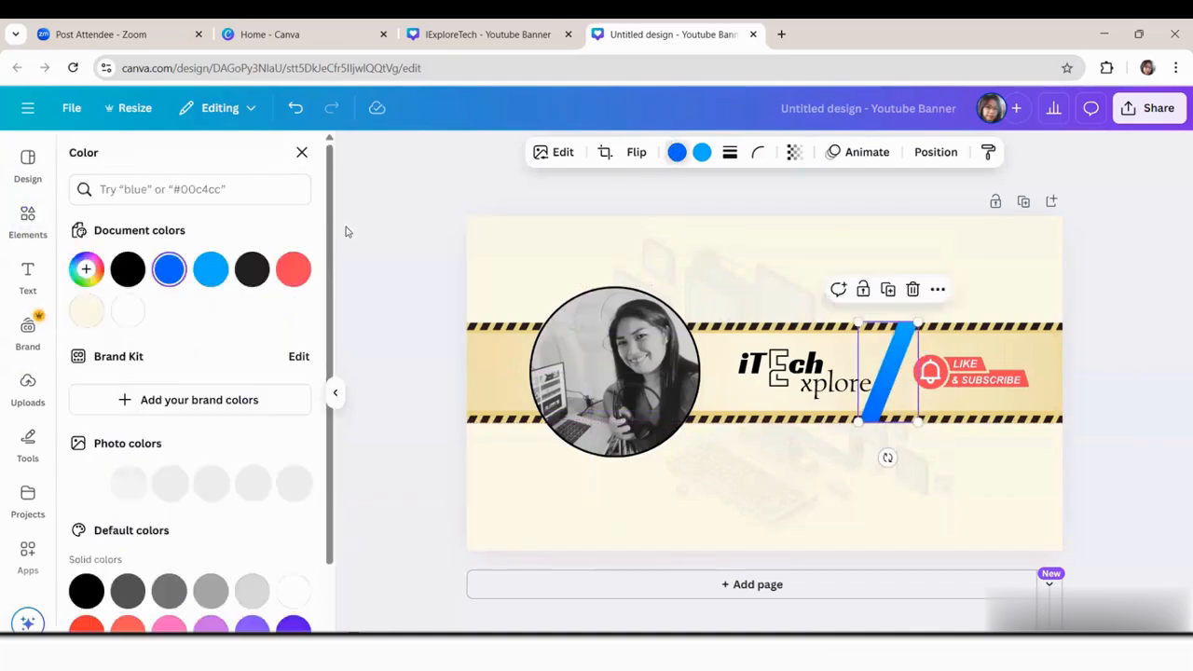
click(128, 270)
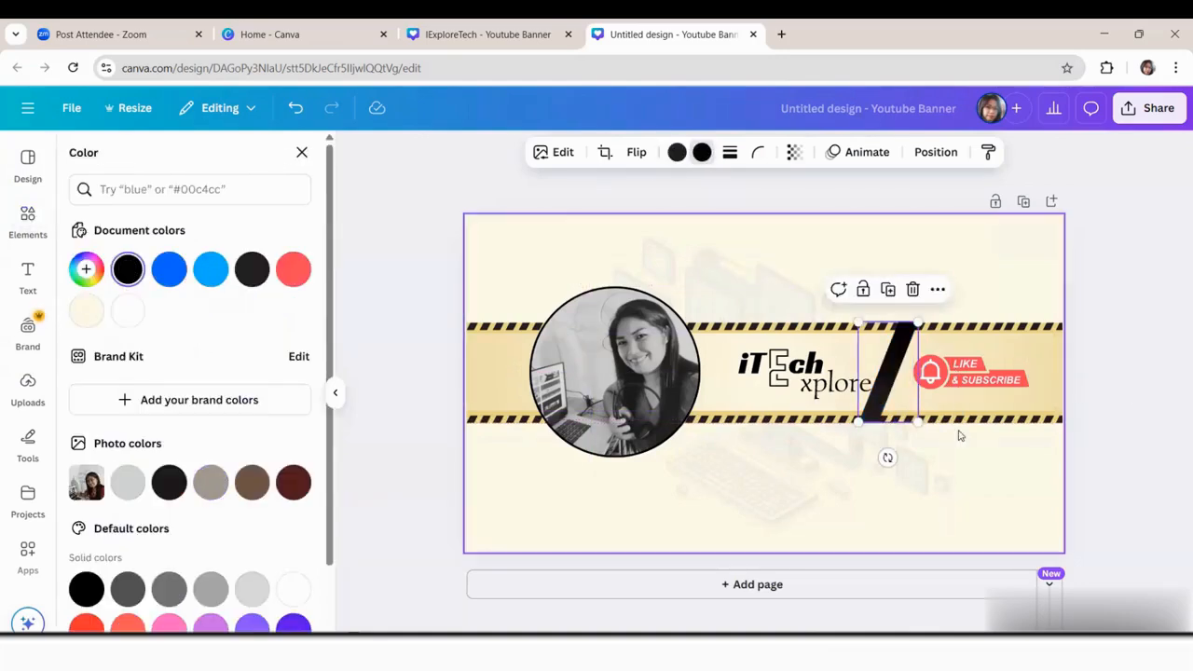
Duplicate the black slash, shrink the copy onto the slash's upper part and change the copy's color
key(ctrl+d)
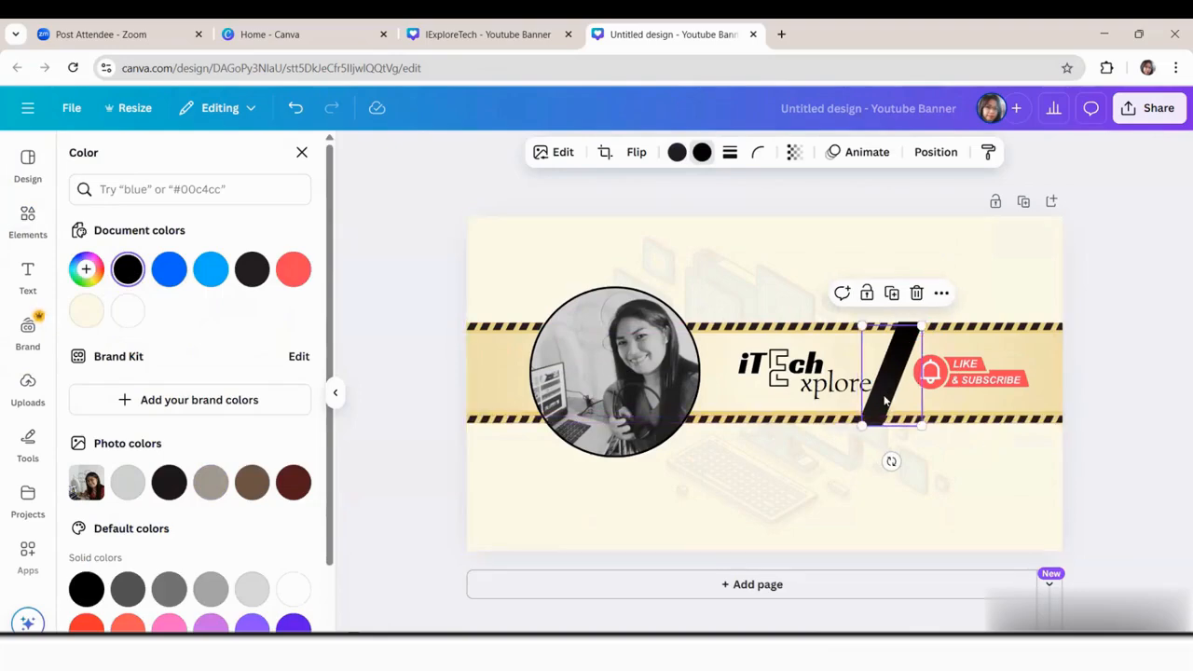
drag(862, 424, 882, 390)
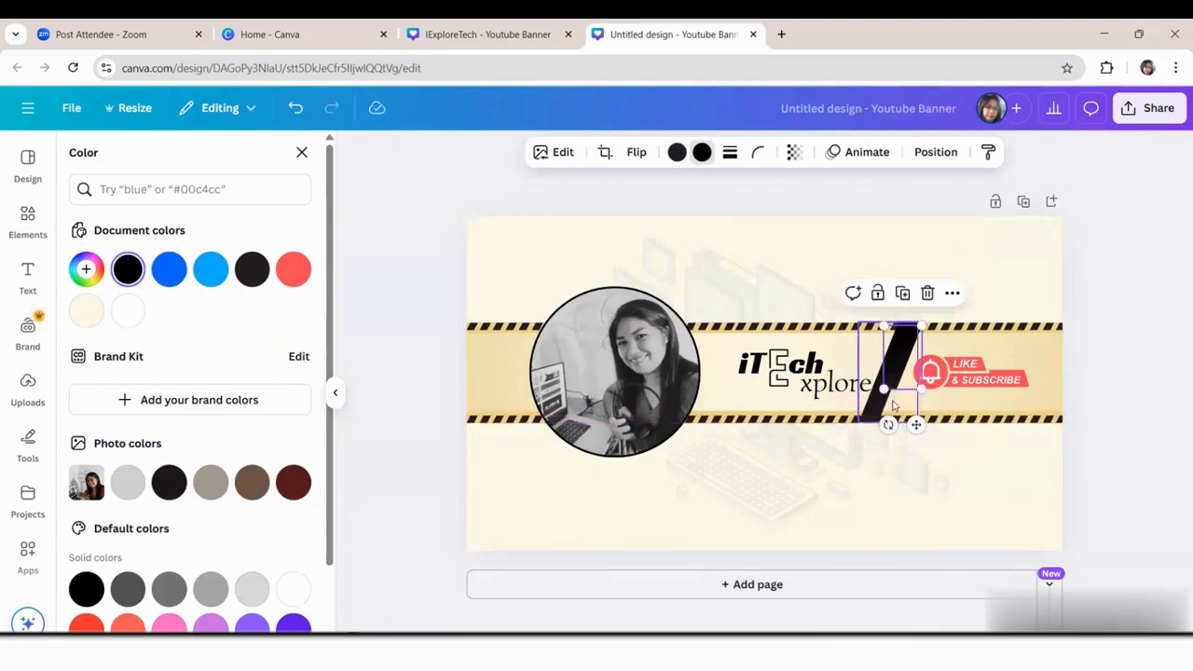
click(701, 155)
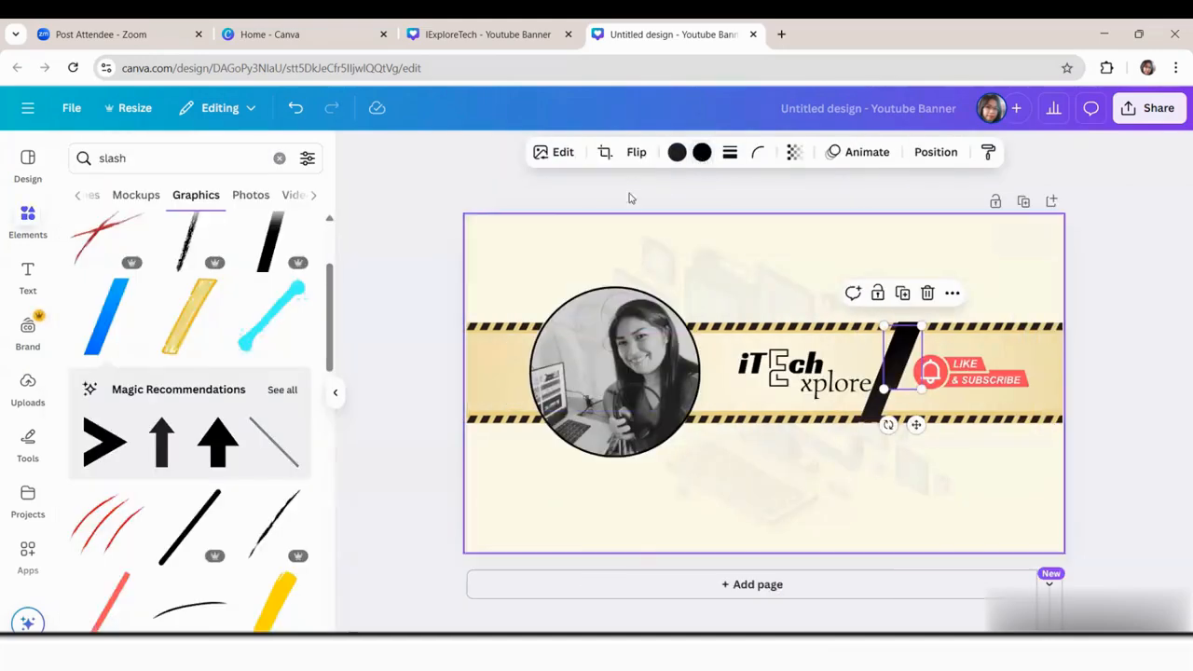
click(703, 156)
click(255, 268)
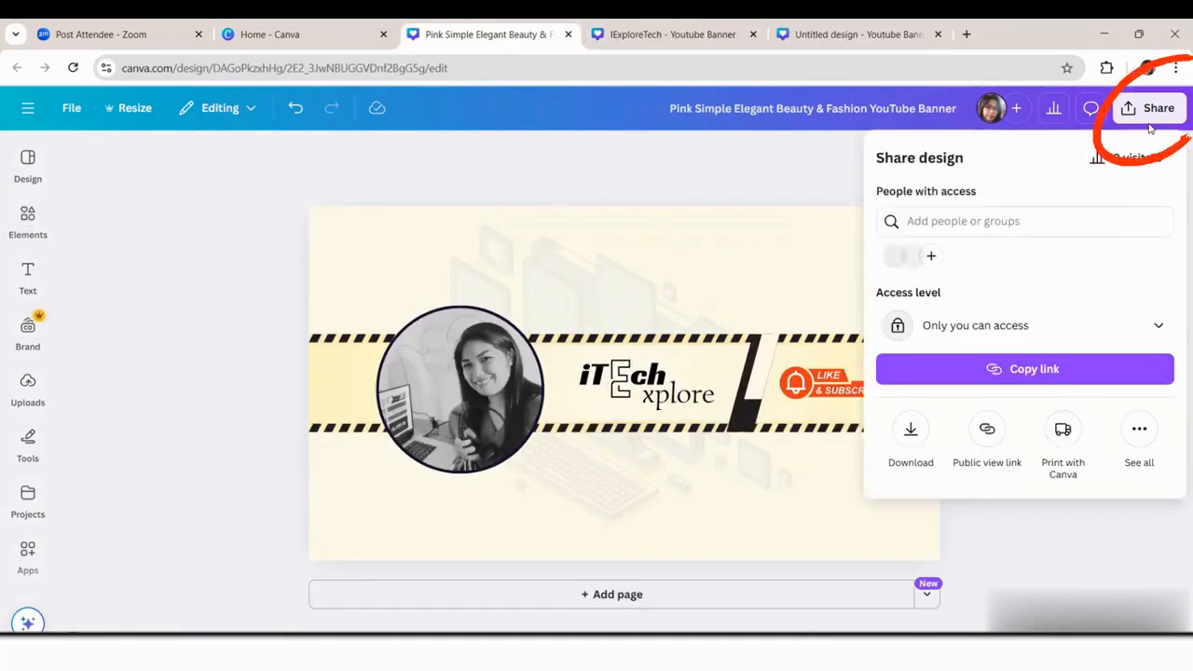
Download the Pink Simple Elegant Beauty & Fashion YouTube Banner design as a PNG and close the two other banner design tabs
click(911, 436)
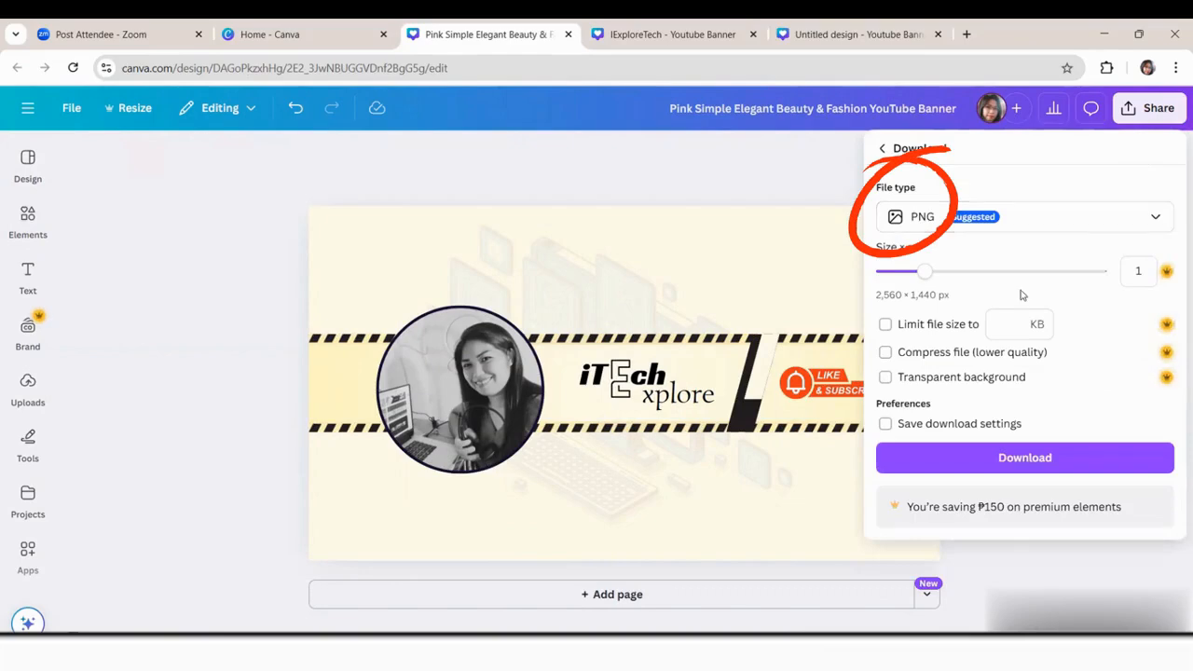
click(1025, 457)
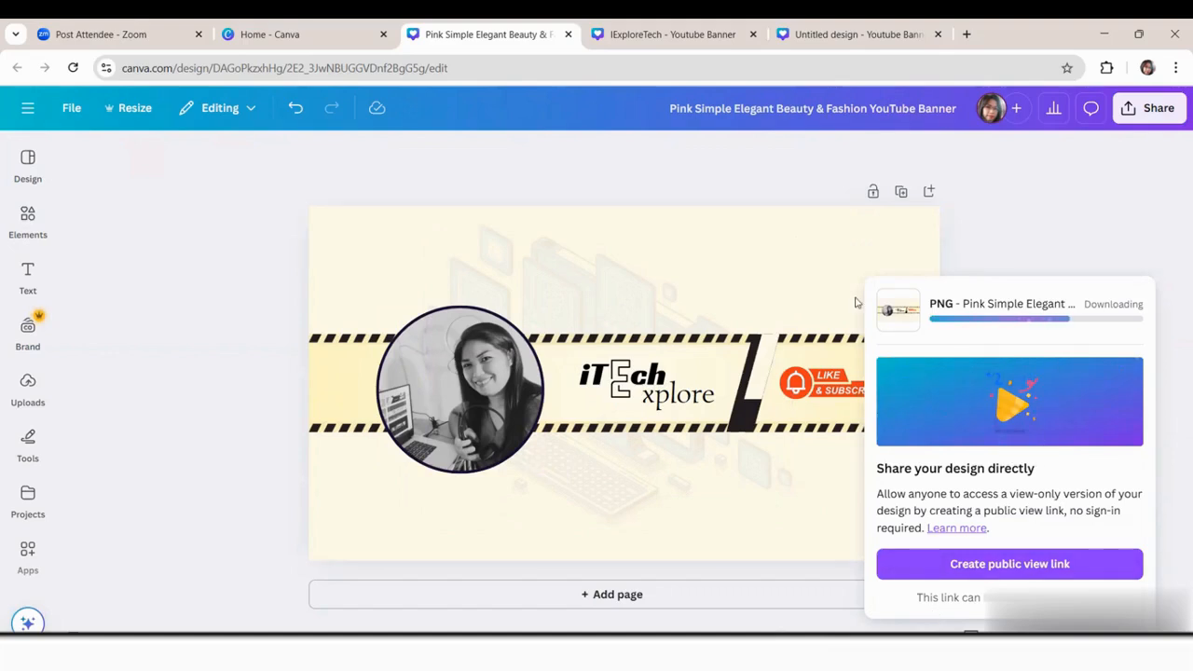
click(755, 35)
click(753, 34)
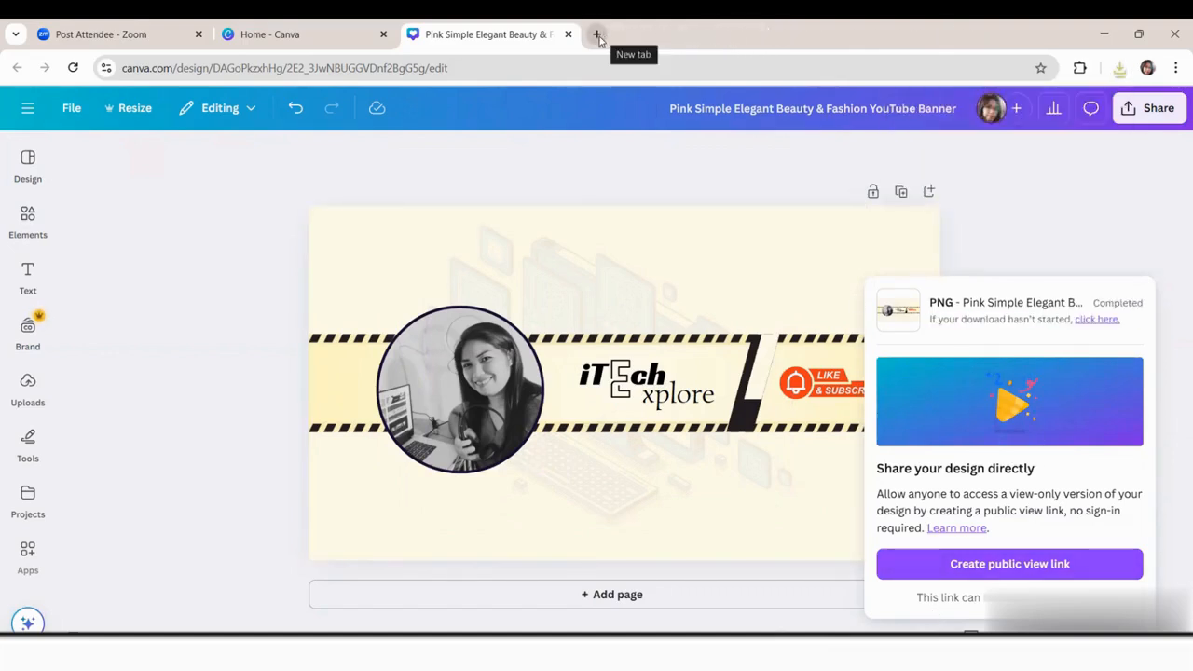
Switch to YouTube, open customization for the iTechExplore channel and upload the Youtube Banner file from Downloads as its banner image
click(599, 35)
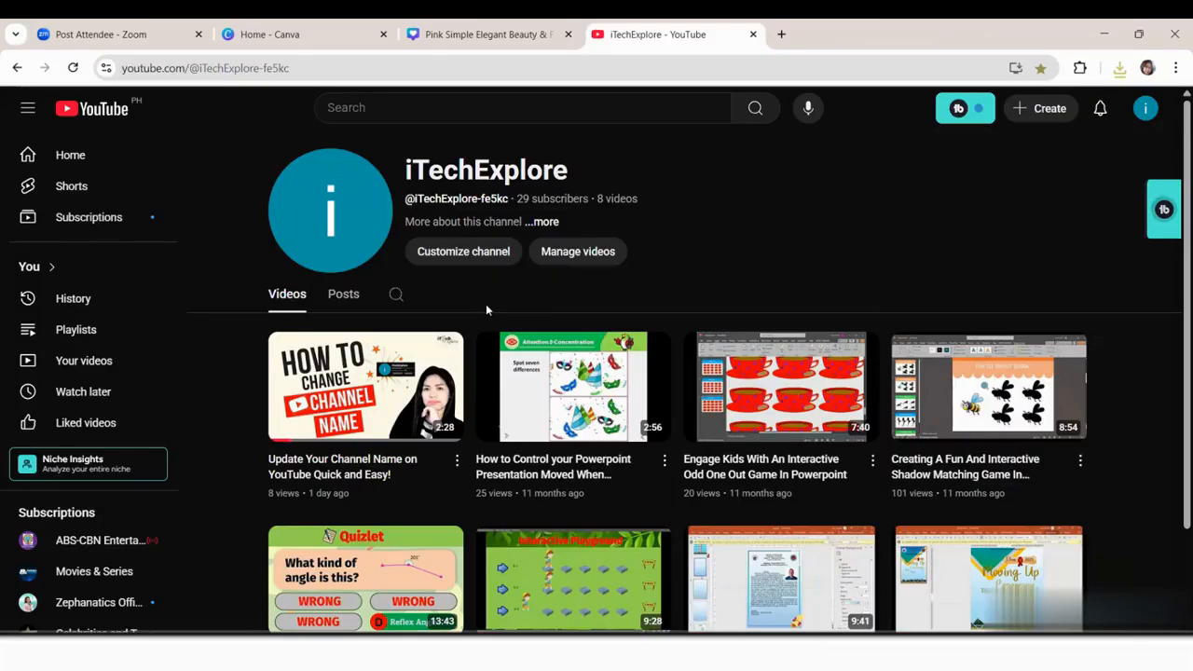
click(446, 257)
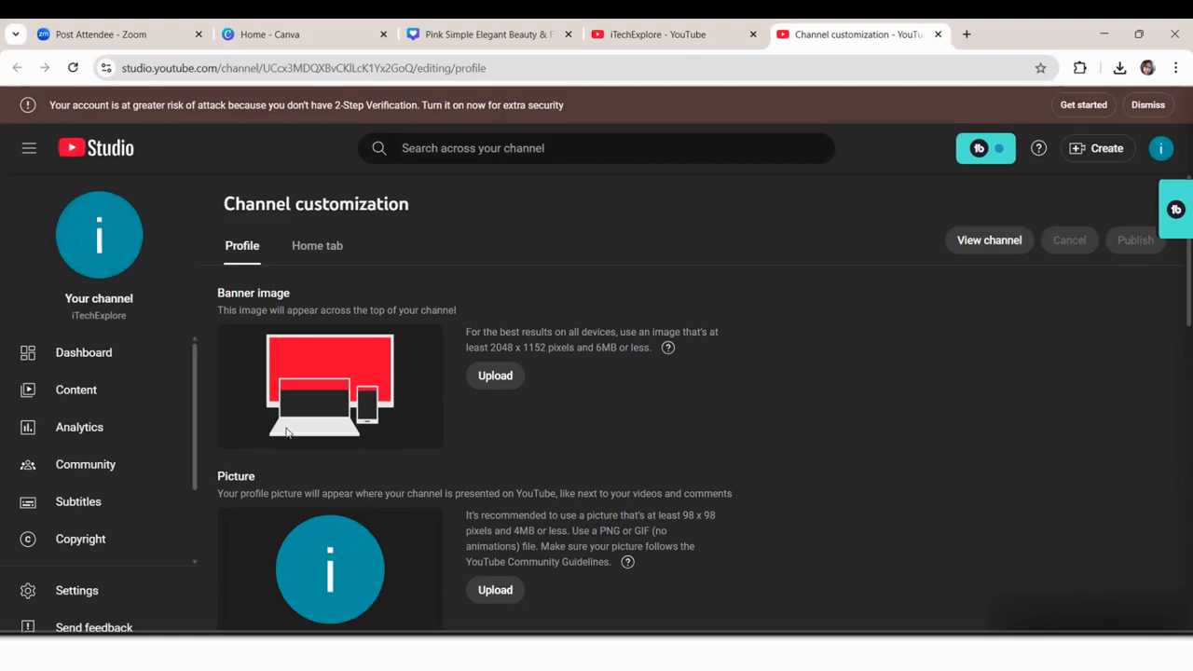
click(496, 376)
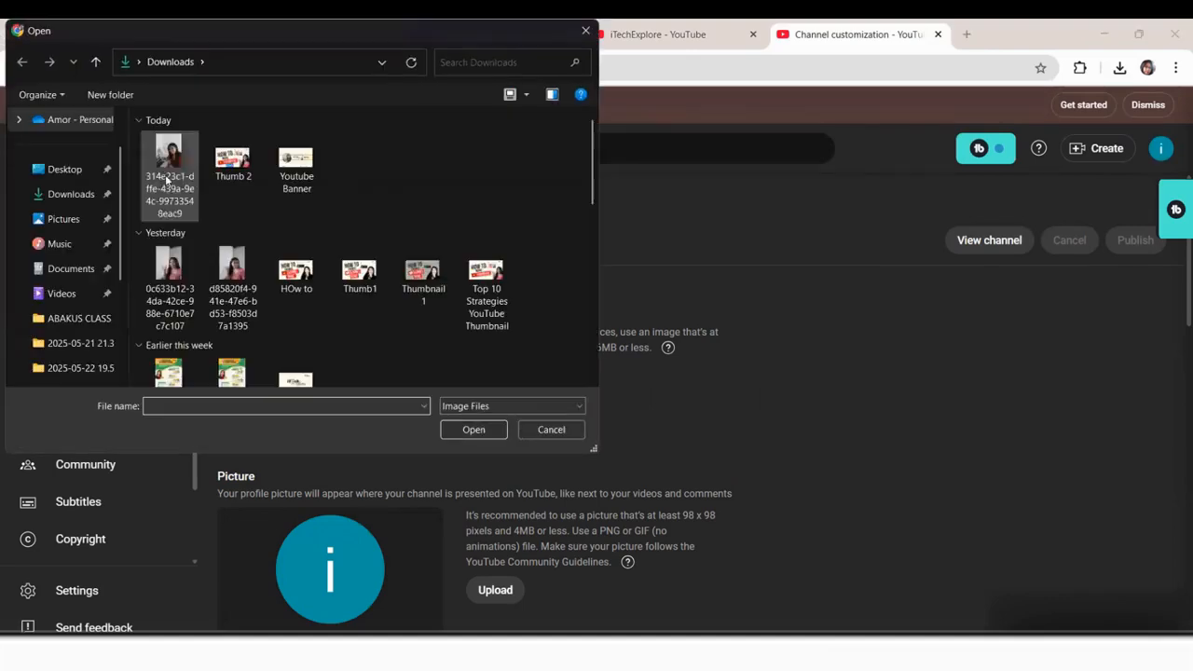
click(298, 166)
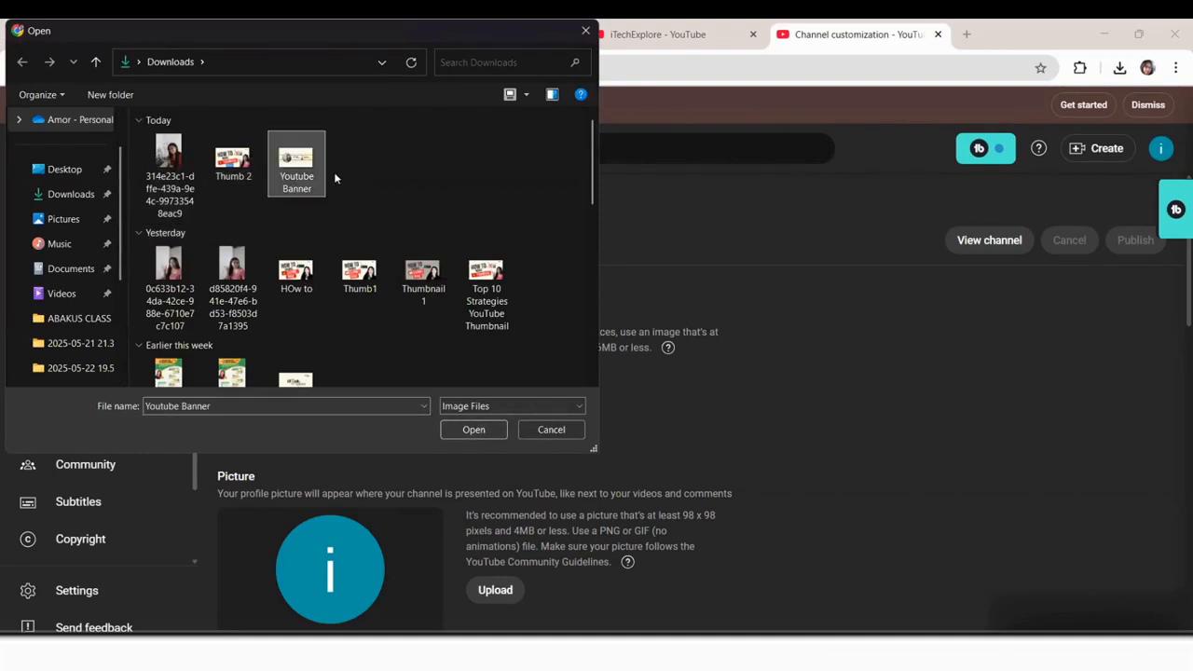
click(472, 429)
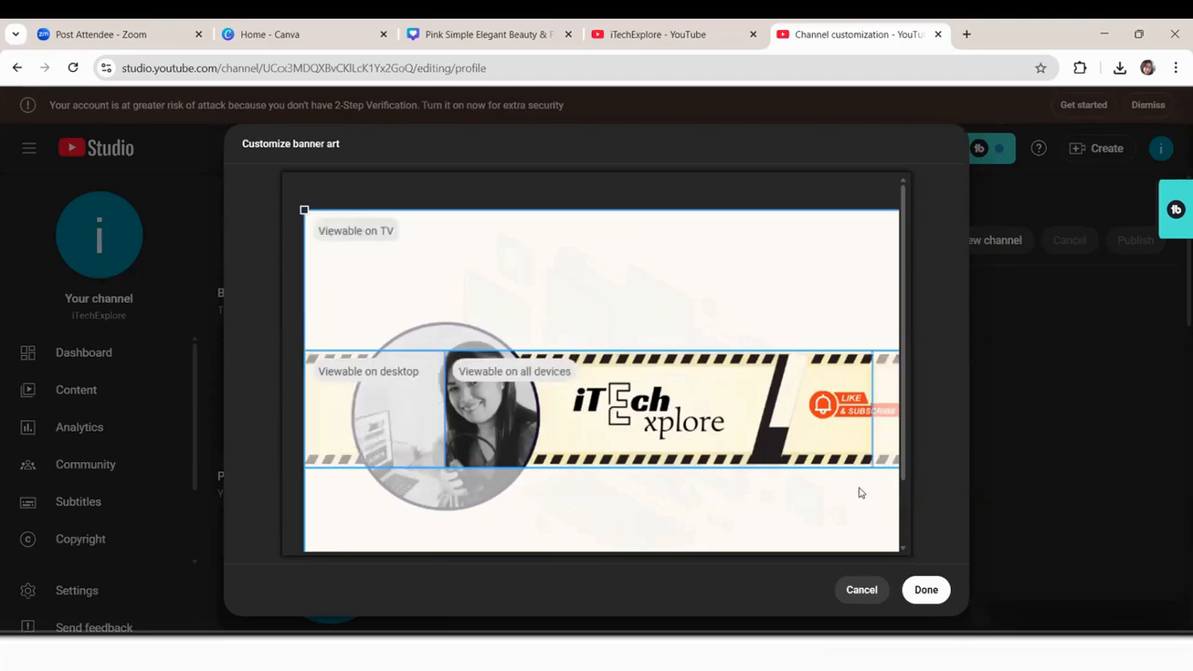
Accept the banner art framing, publish the channel changes and return to the iTechExplore channel page
click(931, 592)
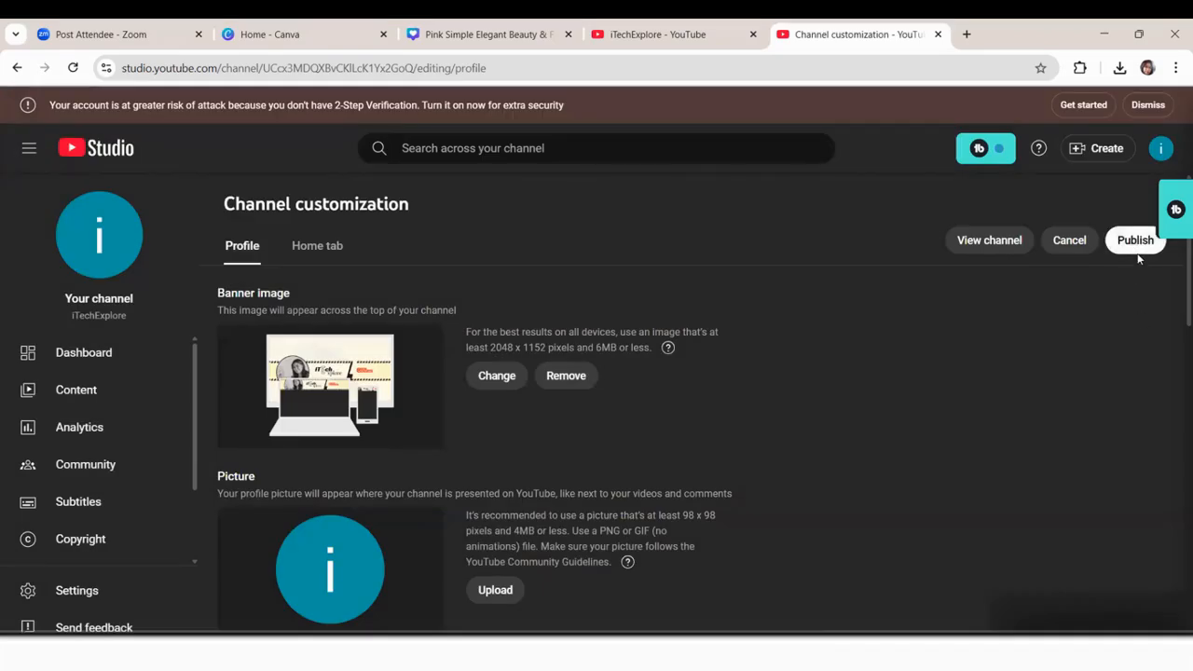
click(1135, 244)
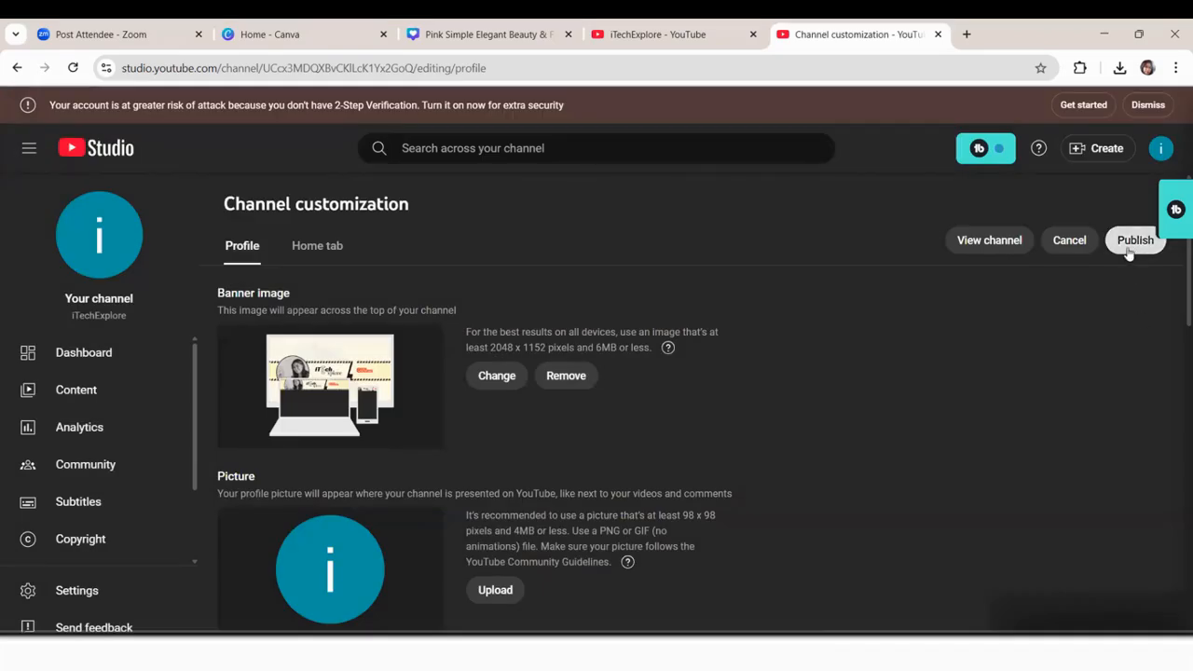
click(685, 34)
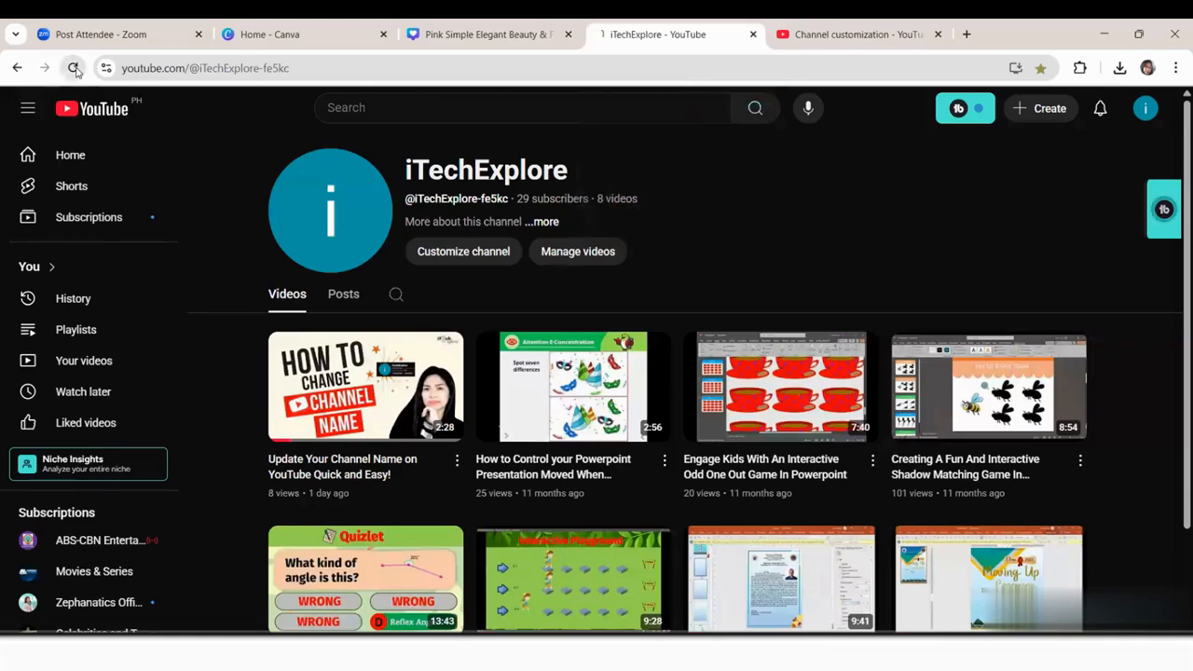